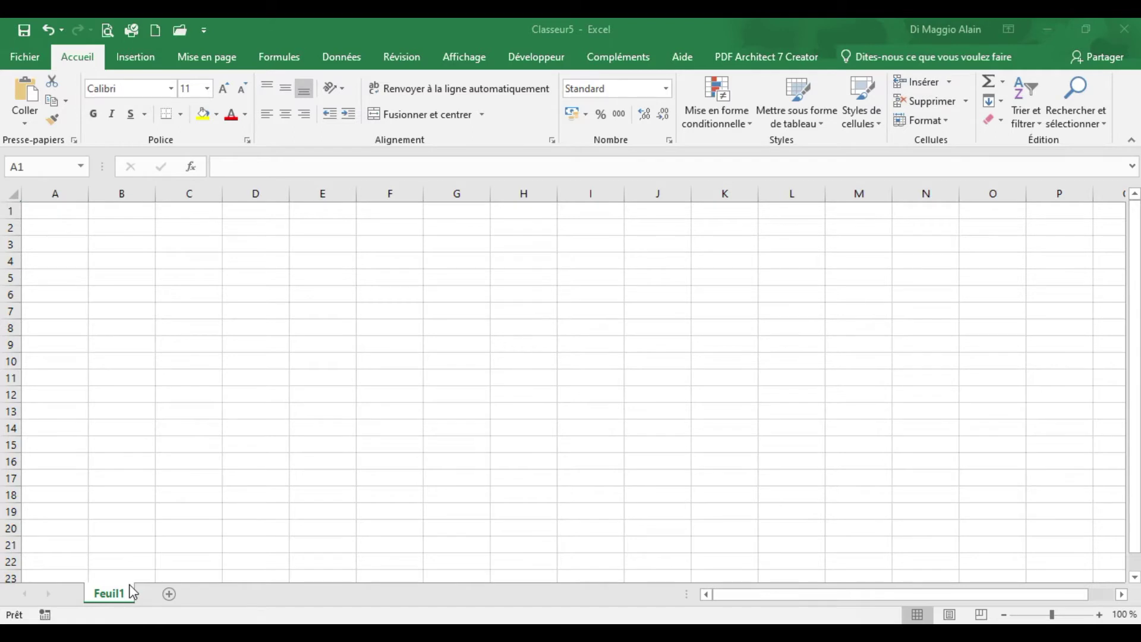
Step: Add two new worksheets, Feuil2 and Feuil3, after Feuil1 and select cell E22 on Feuil3
{"action": "left_click", "coordinate": [169, 594]}
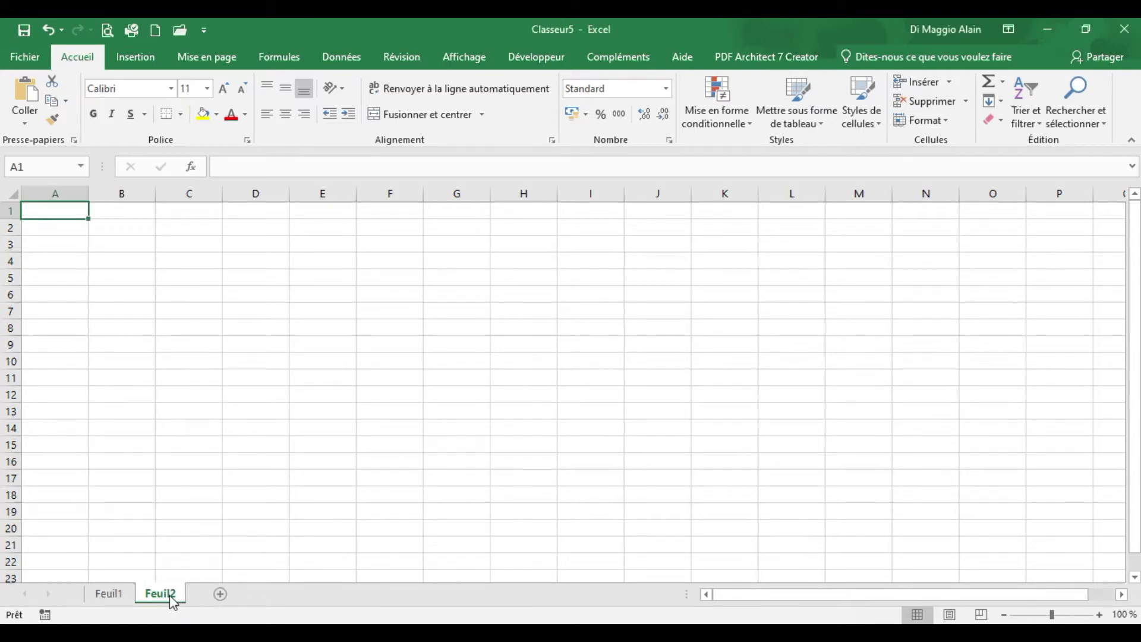
{"action": "left_click", "coordinate": [219, 594]}
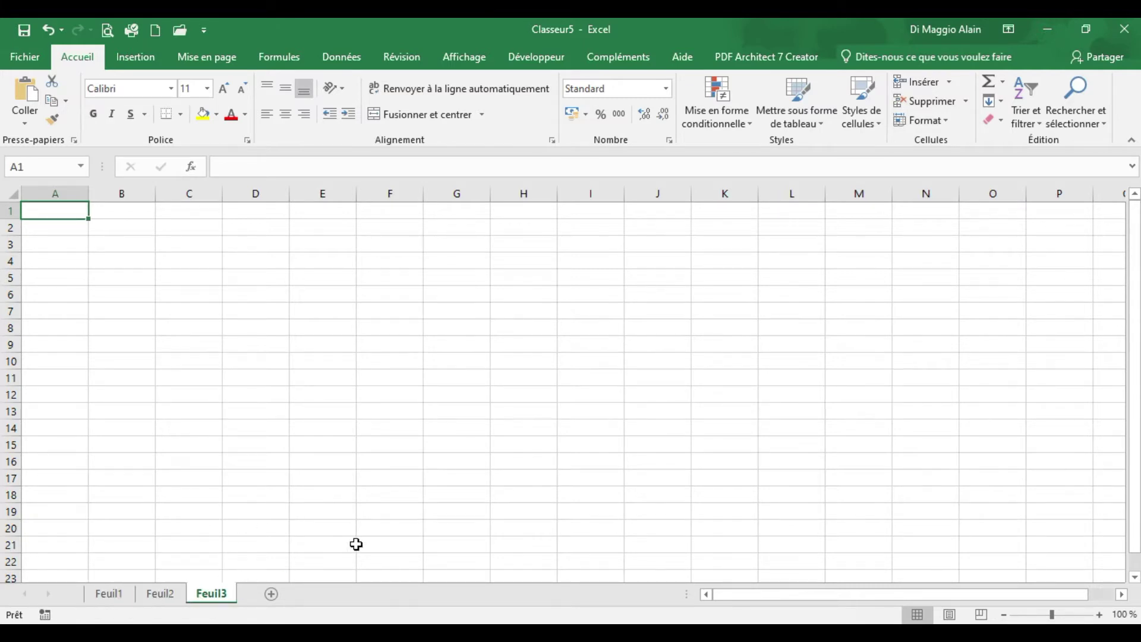
{"action": "left_click", "coordinate": [327, 559]}
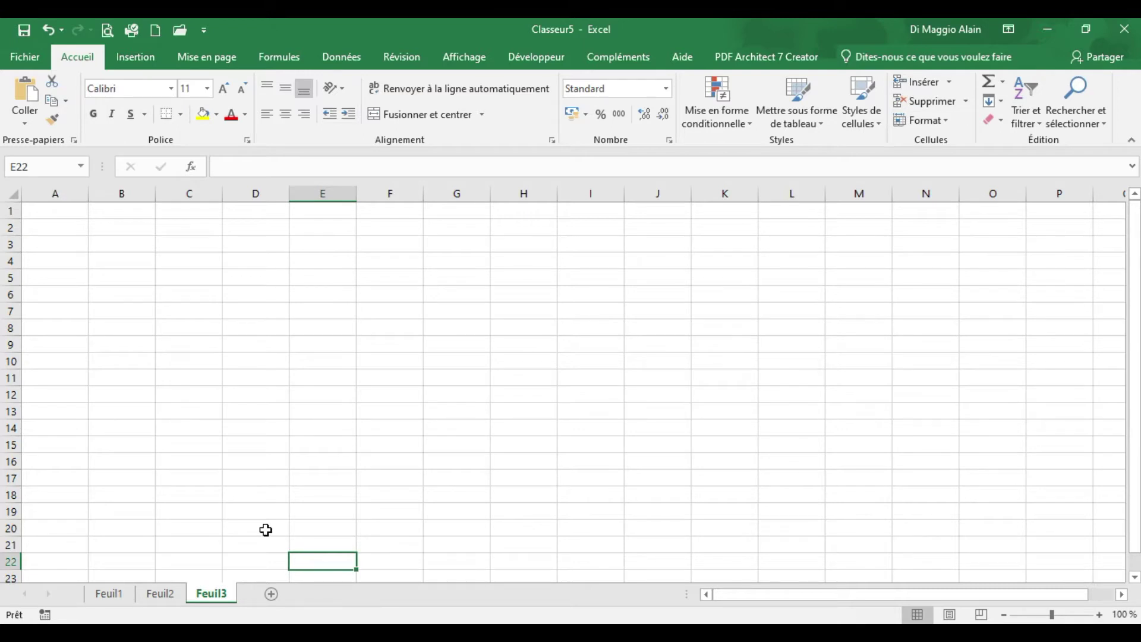
Step: Look through the Feuil1, Feuil2 and Feuil3 sheets and view the workbook's information page before returning to the grid
{"action": "left_click", "coordinate": [120, 595]}
{"action": "left_click", "coordinate": [160, 594]}
{"action": "left_click", "coordinate": [202, 594]}
{"action": "left_click", "coordinate": [119, 596]}
{"action": "left_click", "coordinate": [166, 594]}
{"action": "left_click", "coordinate": [196, 593]}
{"action": "left_click", "coordinate": [36, 54]}
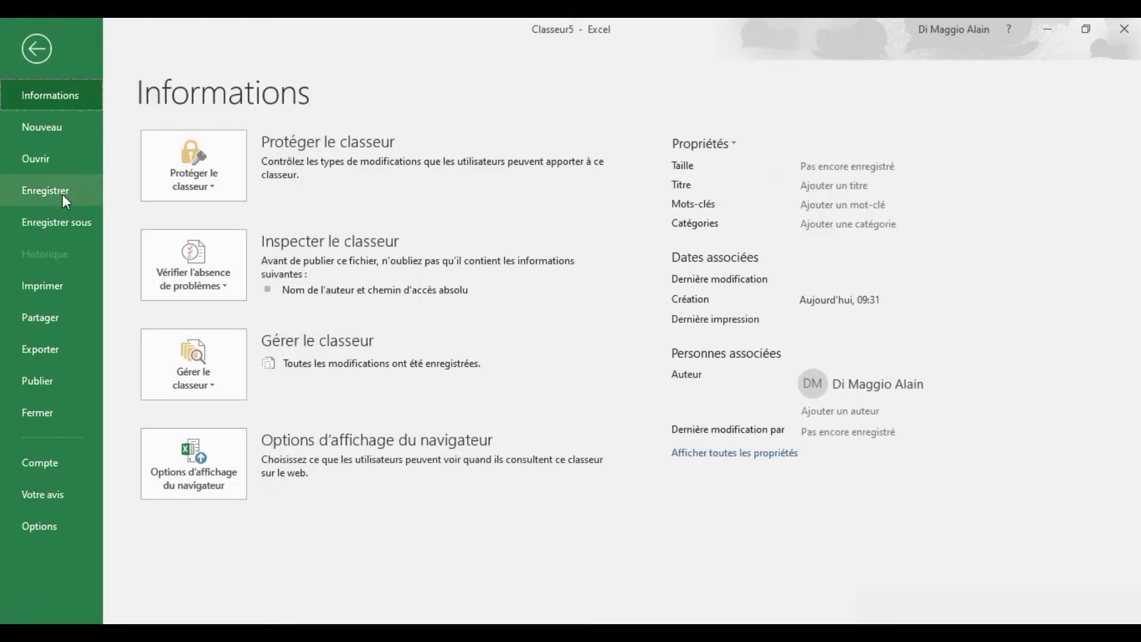
{"action": "left_click", "coordinate": [37, 54]}
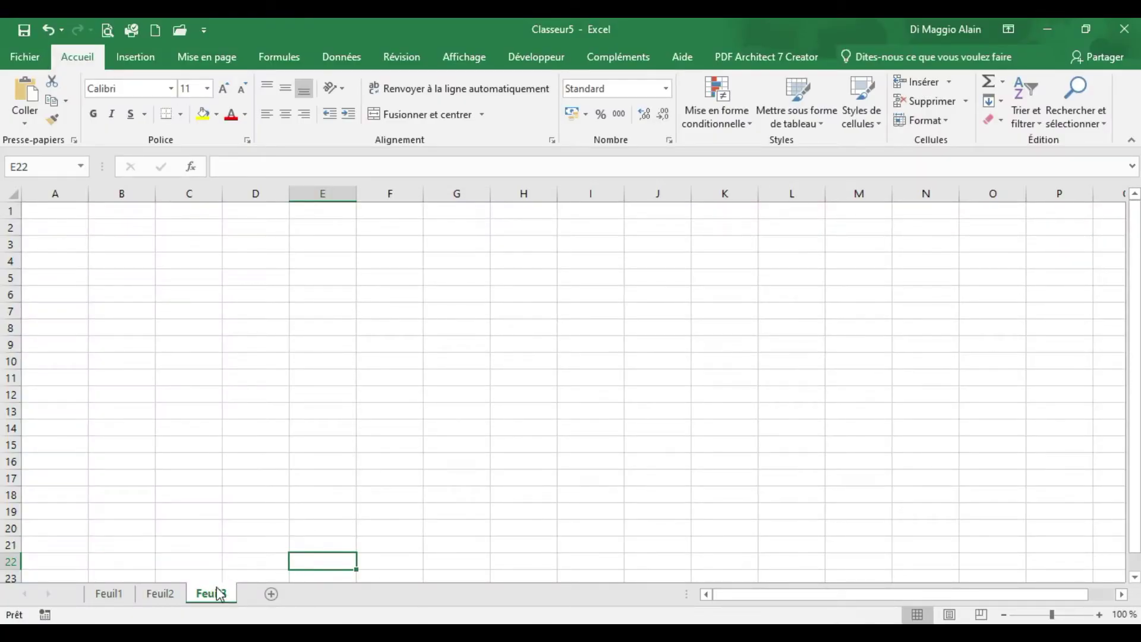
Step: Rename the Feuil1 sheet as SALARIE 1
{"action": "left_click", "coordinate": [127, 594]}
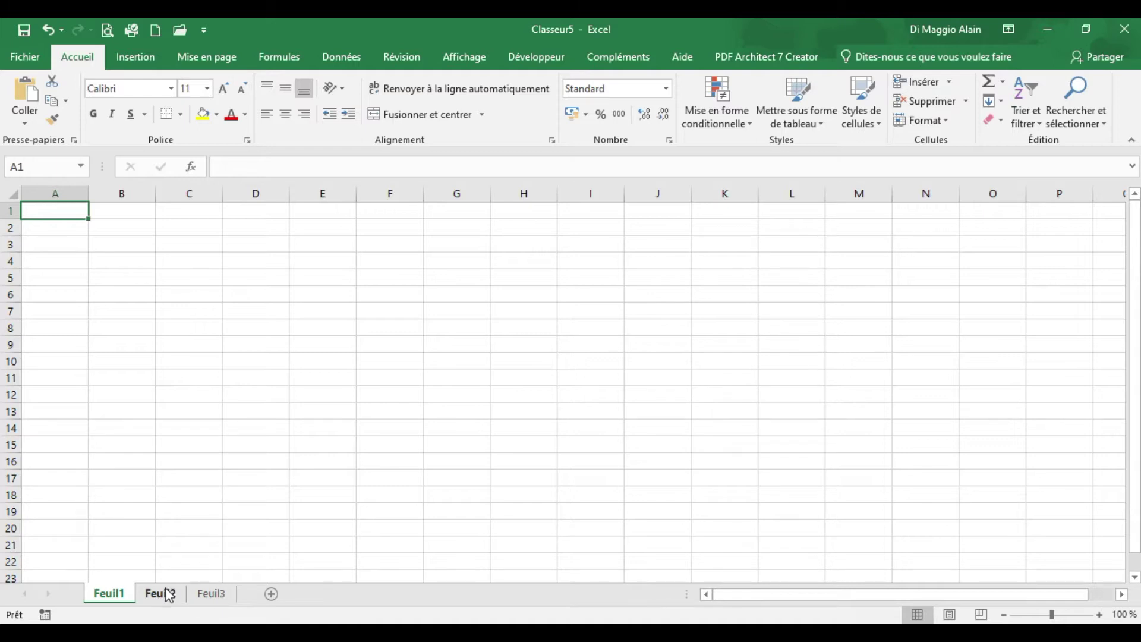
{"action": "double_click", "coordinate": [121, 595]}
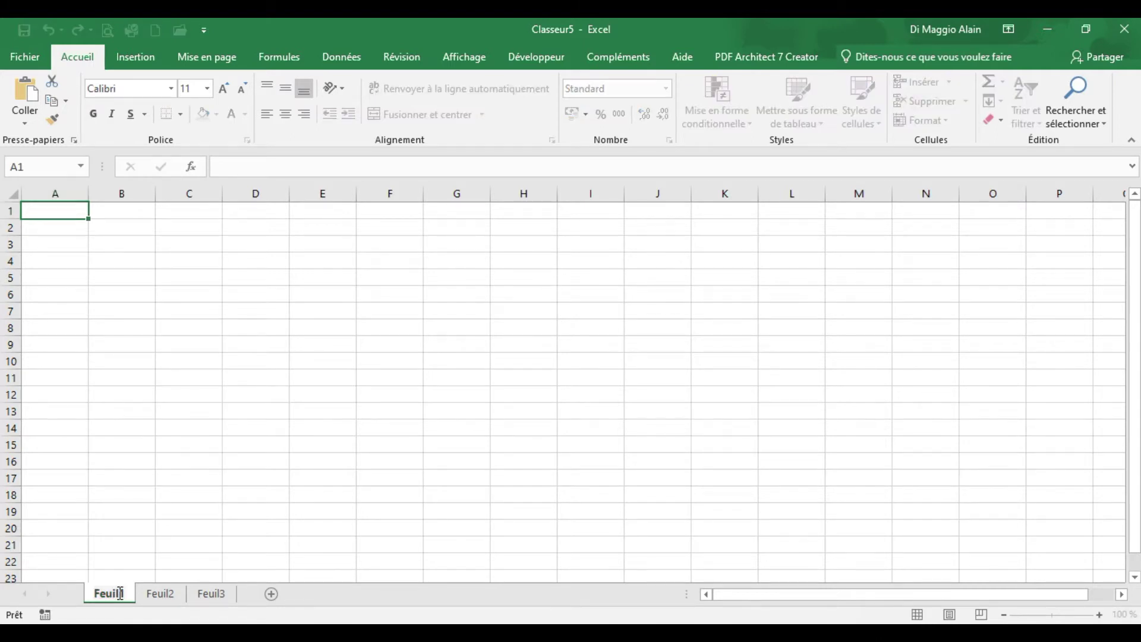
{"action": "left_click", "coordinate": [180, 574]}
{"action": "right_click", "coordinate": [102, 596]}
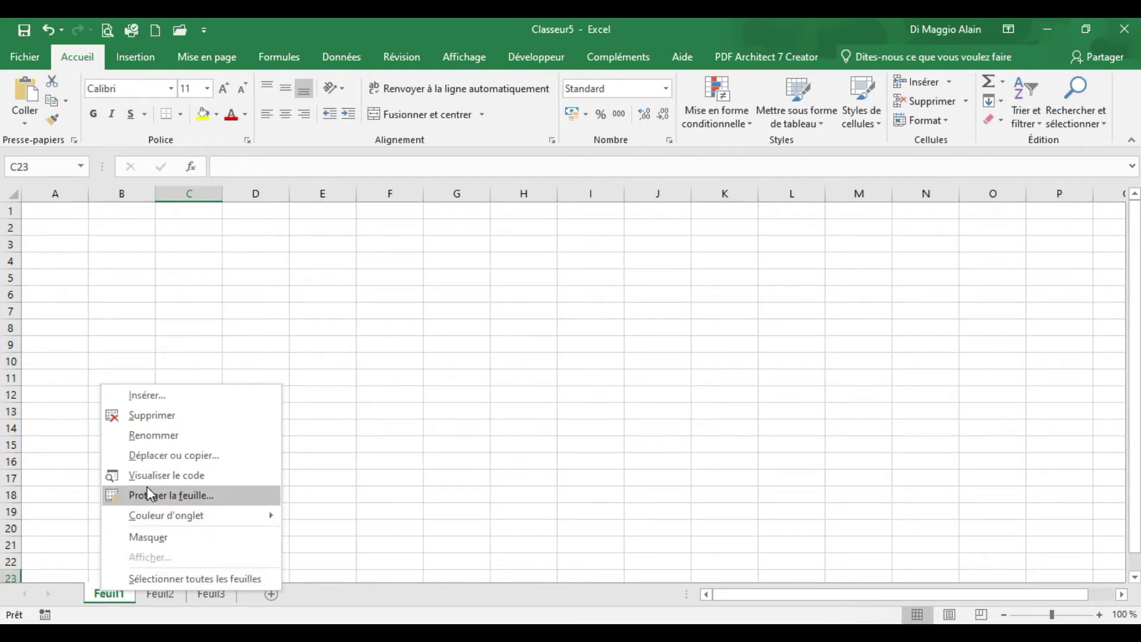
{"action": "left_click", "coordinate": [161, 435]}
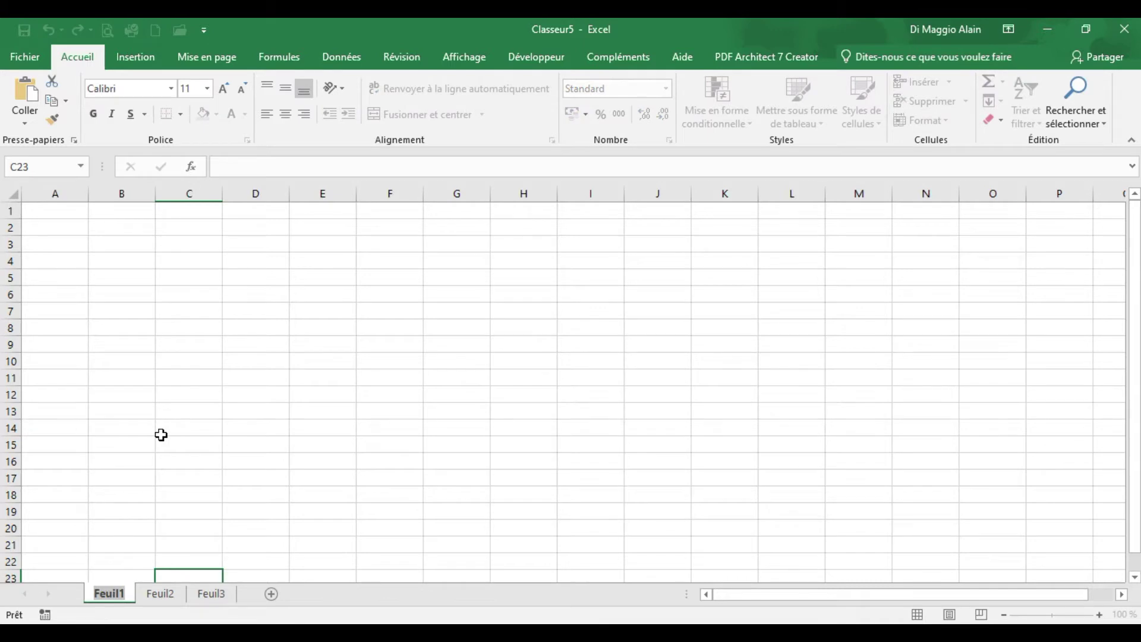
{"action": "type", "text": "SALAI"}
{"action": "key", "text": "BackSpace"}
{"action": "type", "text": "RIE"}
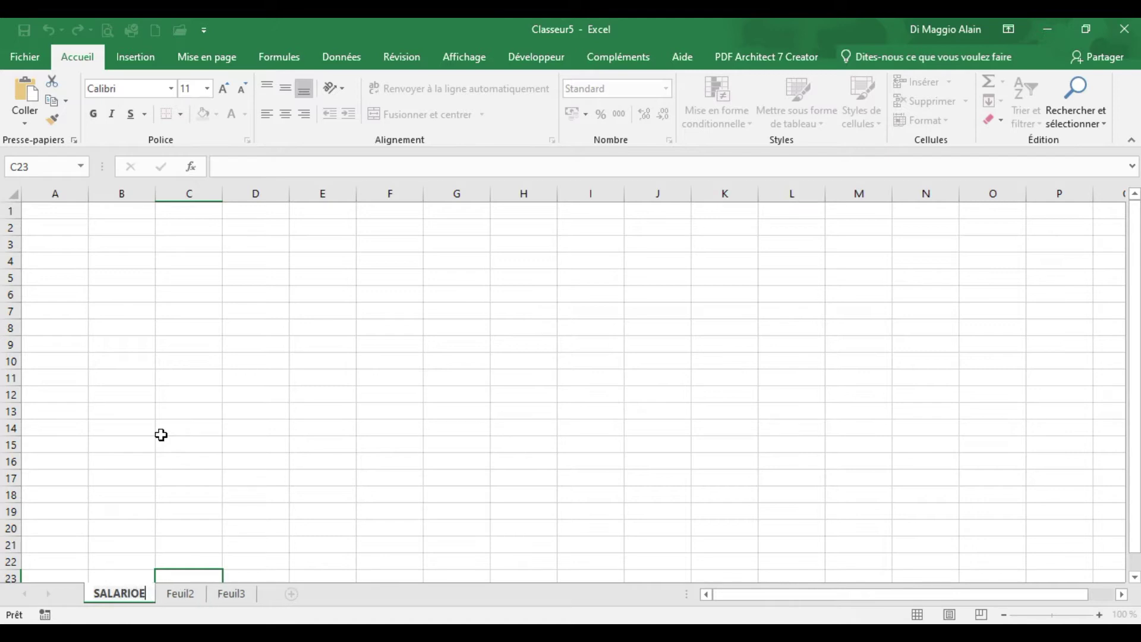
{"action": "type", "text": " 1"}
{"action": "left_click", "coordinate": [184, 597]}
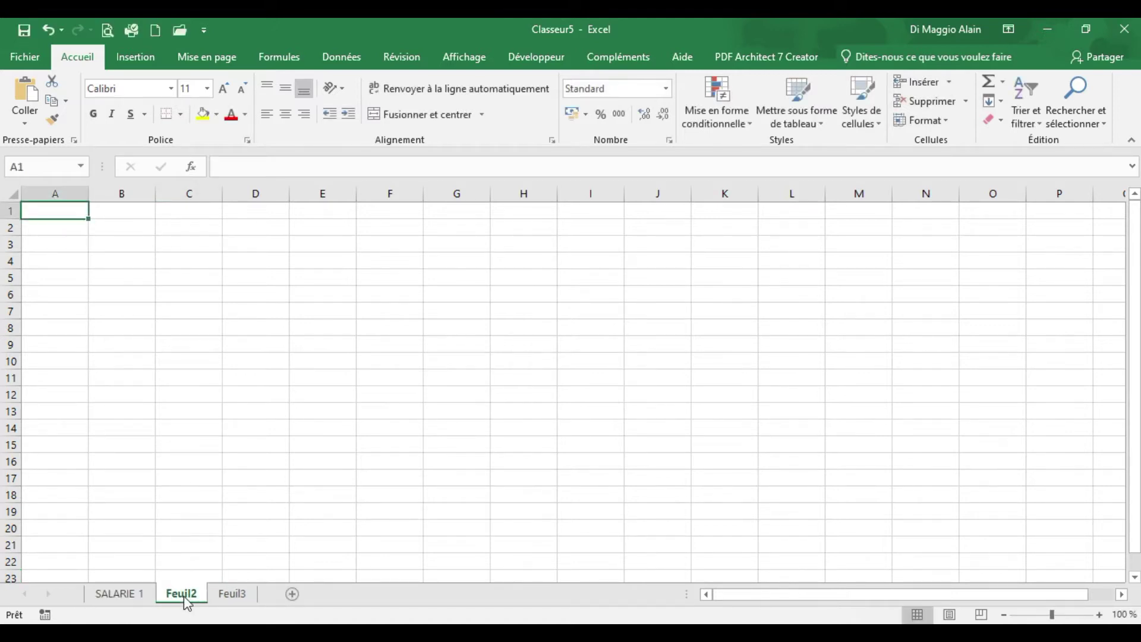
Step: Rename the Feuil2 sheet as SALARIE 2
{"action": "right_click", "coordinate": [184, 596]}
{"action": "left_click", "coordinate": [244, 440]}
{"action": "type", "text": "SALA"}
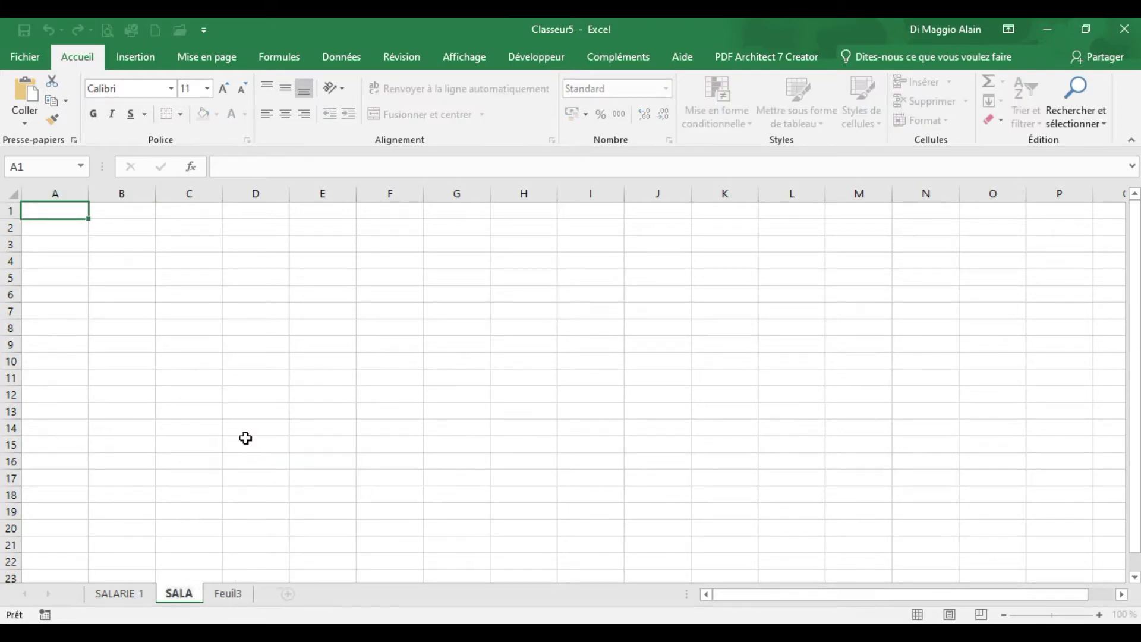
{"action": "type", "text": "RIE 2"}
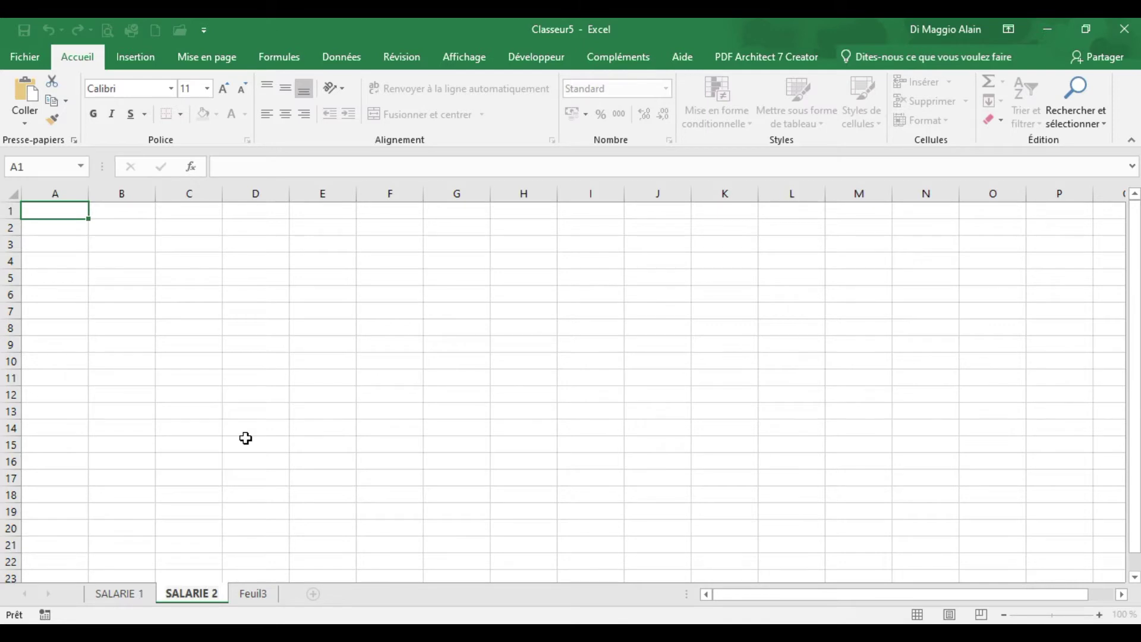
{"action": "key", "text": "Return"}
Step: Switch between the SALARIE 1 and SALARIE 2 sheets, ending on Feuil3
{"action": "left_click", "coordinate": [136, 602]}
{"action": "left_click", "coordinate": [183, 601]}
{"action": "left_click", "coordinate": [142, 602]}
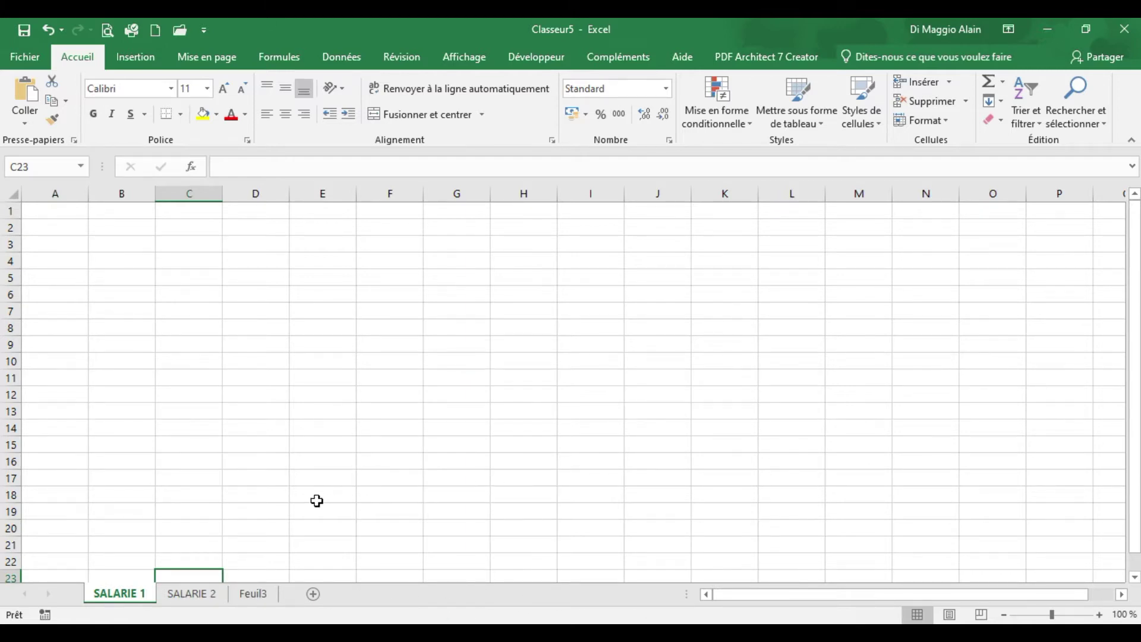
{"action": "left_click", "coordinate": [254, 594]}
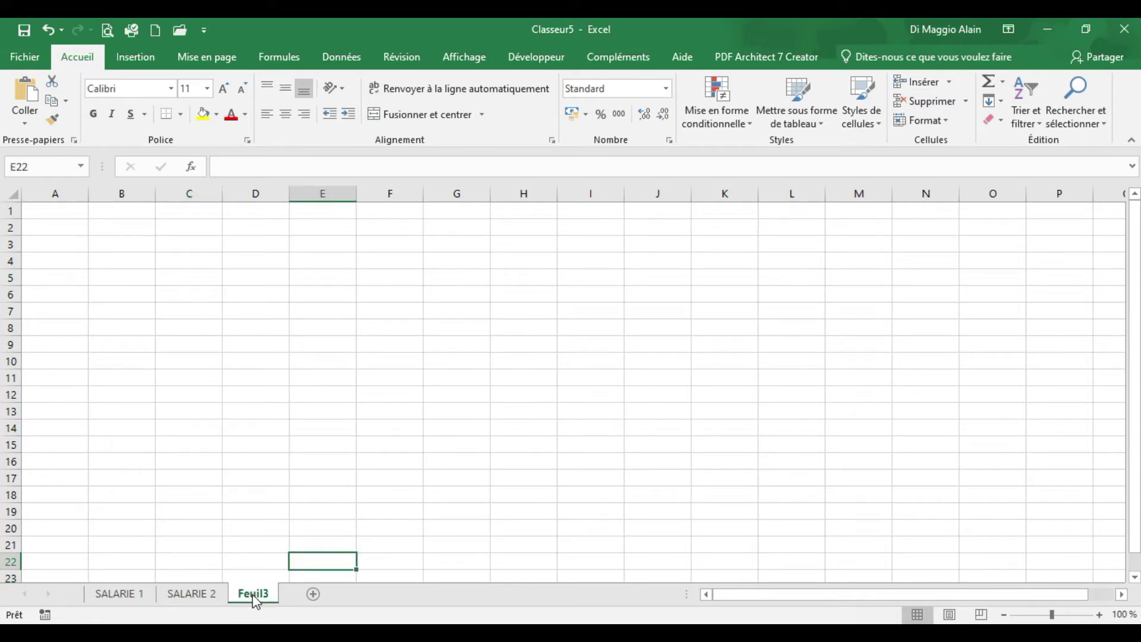
Step: Try to move the SALARIE 2 sheet within Classeur5 by placing it before Feuil3
{"action": "left_click", "coordinate": [205, 594]}
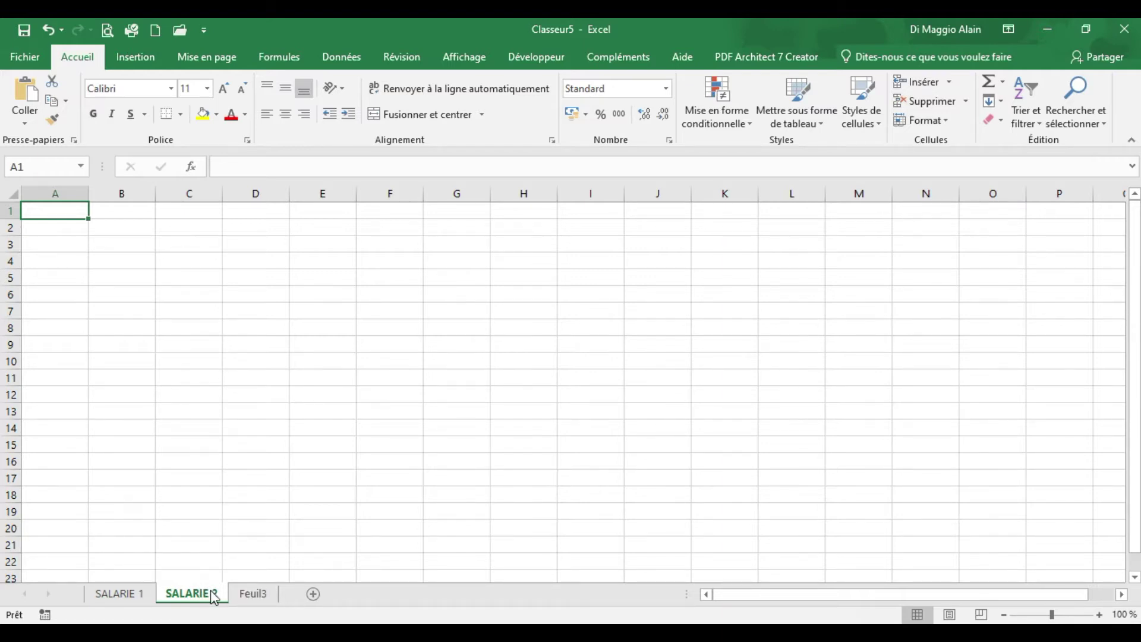
{"action": "mouse_move", "coordinate": [214, 597]}
{"action": "left_mouse_down"}
{"action": "mouse_move", "coordinate": [105, 591]}
{"action": "mouse_move", "coordinate": [236, 601]}
{"action": "left_mouse_up"}
{"action": "right_click", "coordinate": [212, 594]}
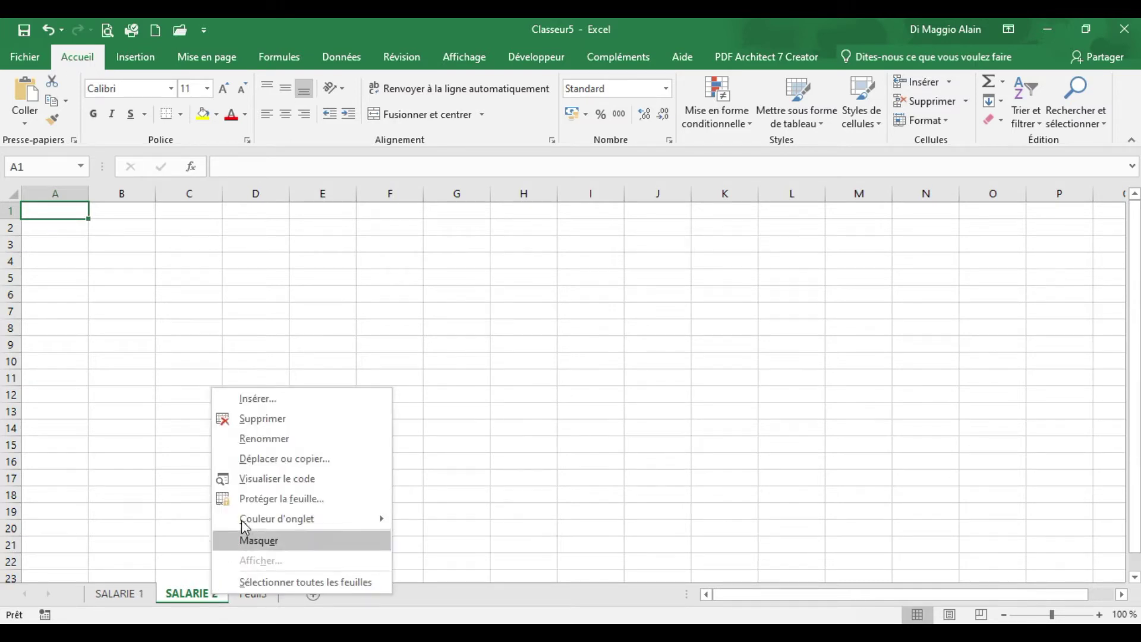
{"action": "left_click", "coordinate": [261, 464]}
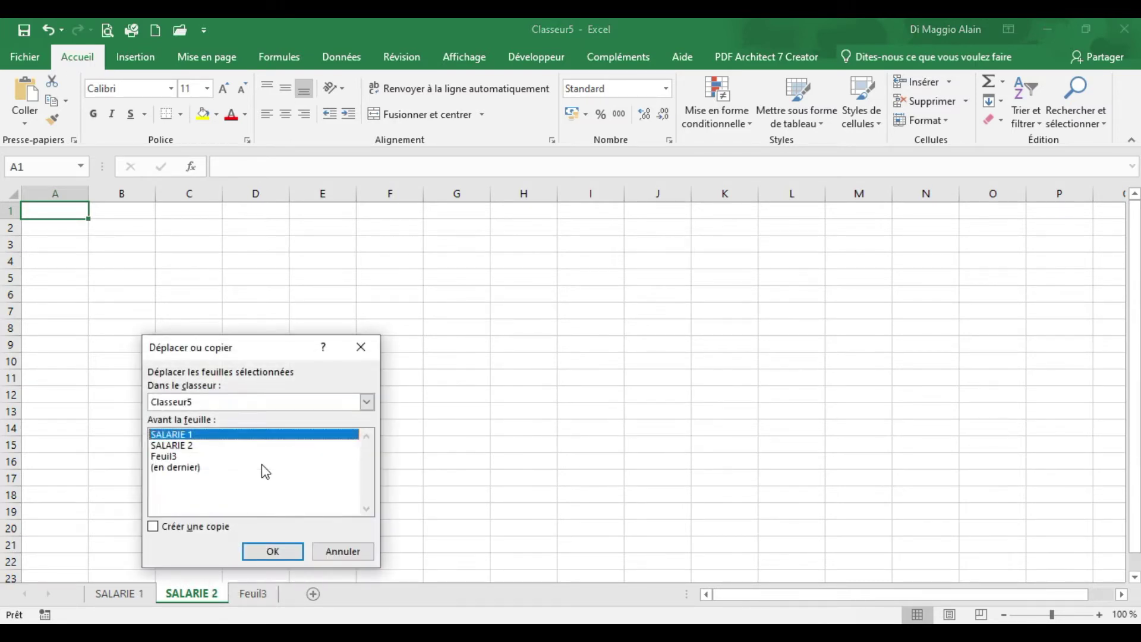
{"action": "left_click", "coordinate": [172, 458]}
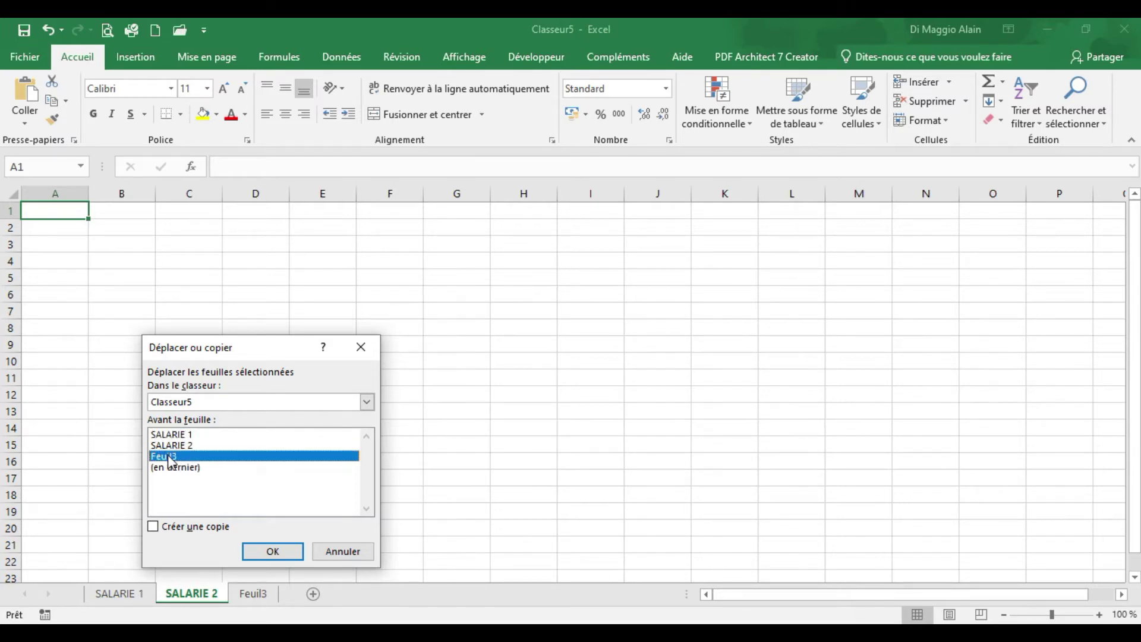
{"action": "left_click", "coordinate": [265, 548]}
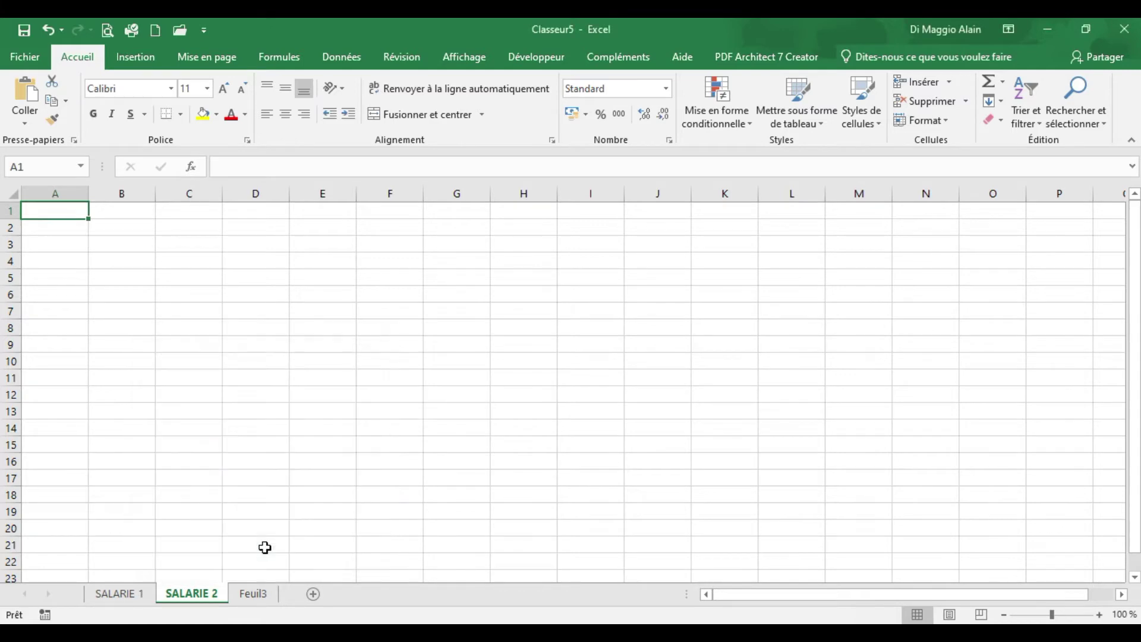
Step: Move the SALARIE 2 sheet before SALARIE 1 within Classeur5
{"action": "right_click", "coordinate": [217, 594]}
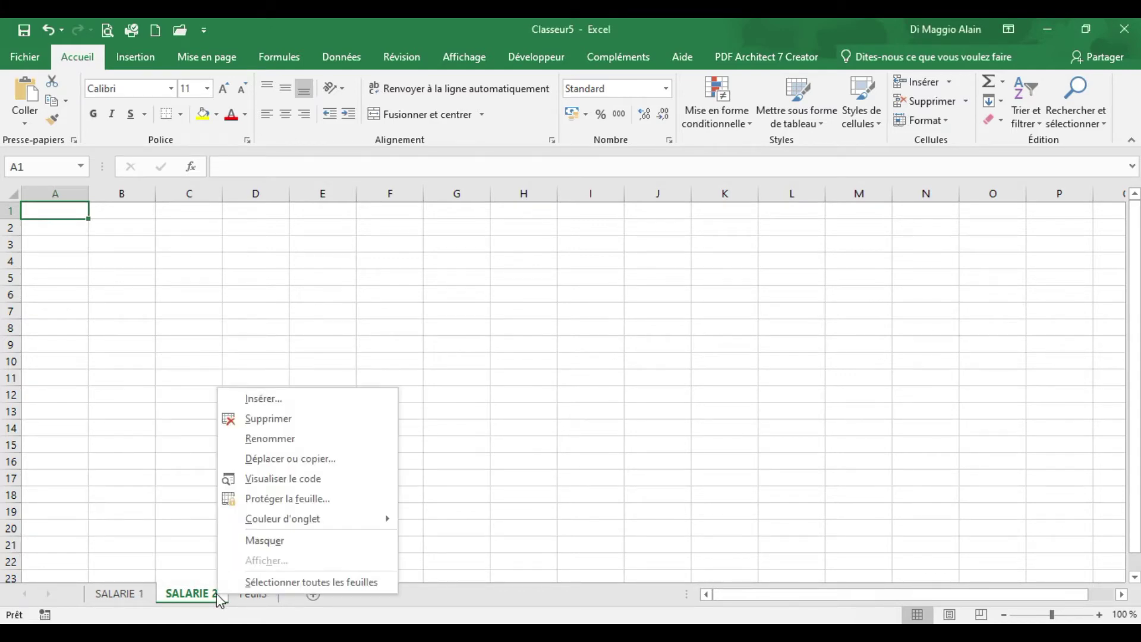
{"action": "left_click", "coordinate": [268, 461]}
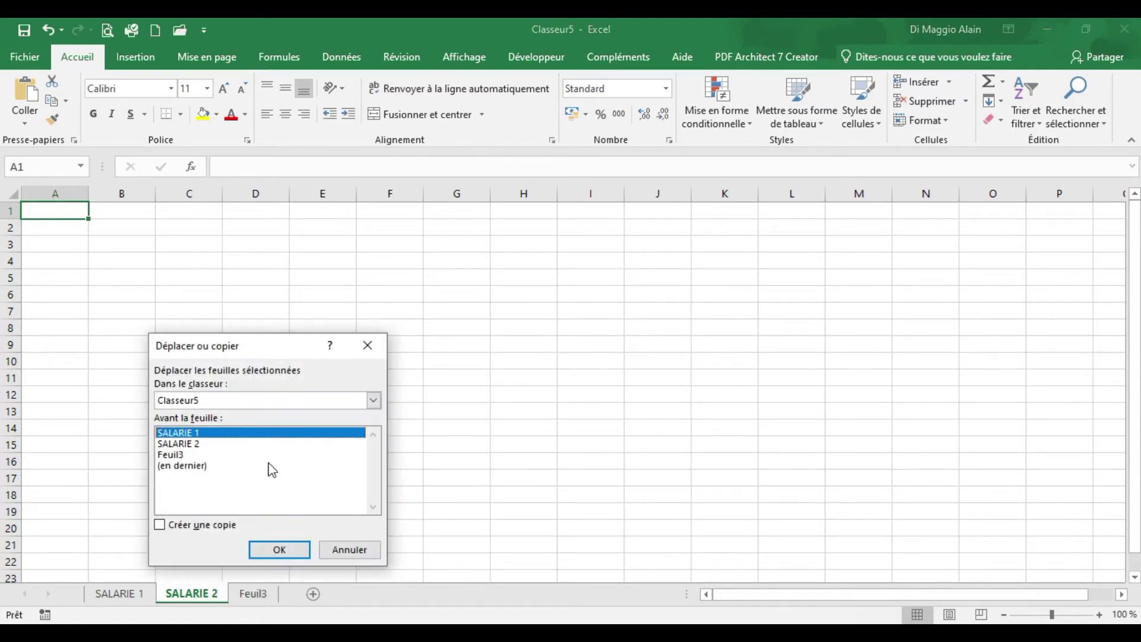
{"action": "left_click", "coordinate": [275, 546]}
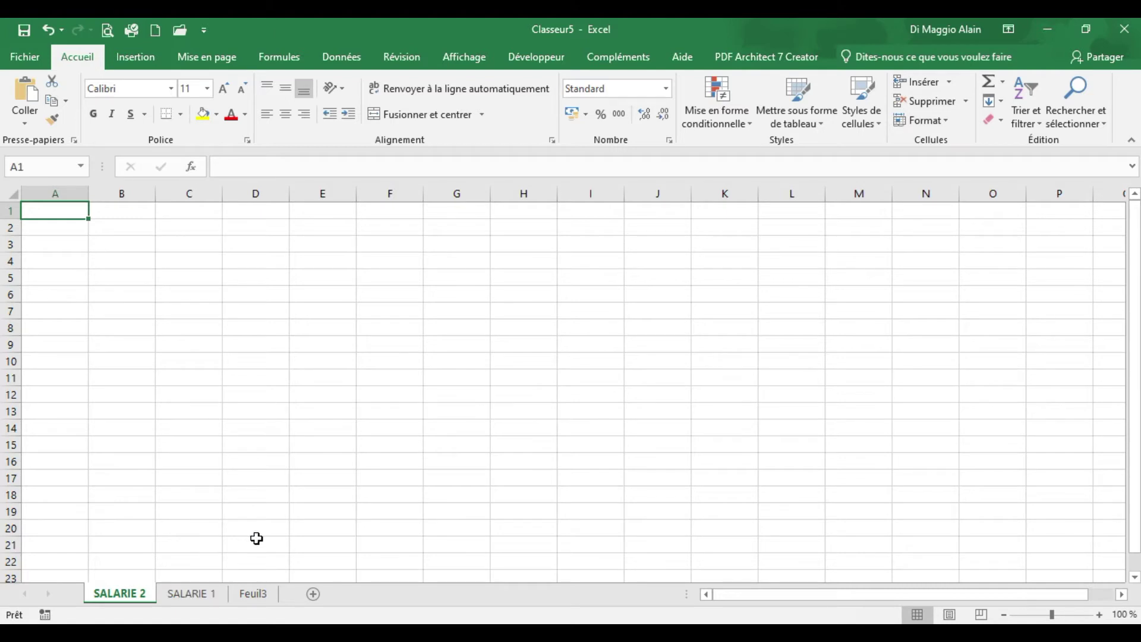
Step: Alternate between the reordered SALARIE 1 and SALARIE 2 sheets, ending on SALARIE 1
{"action": "left_click", "coordinate": [200, 592]}
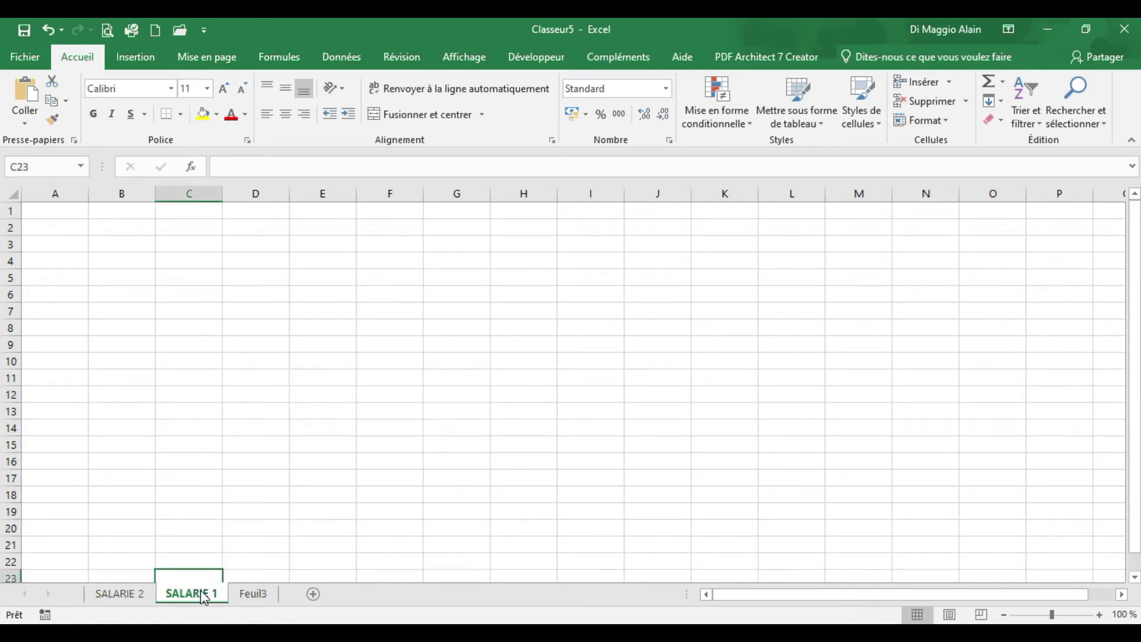
{"action": "key", "text": "ctrl+Page_Up"}
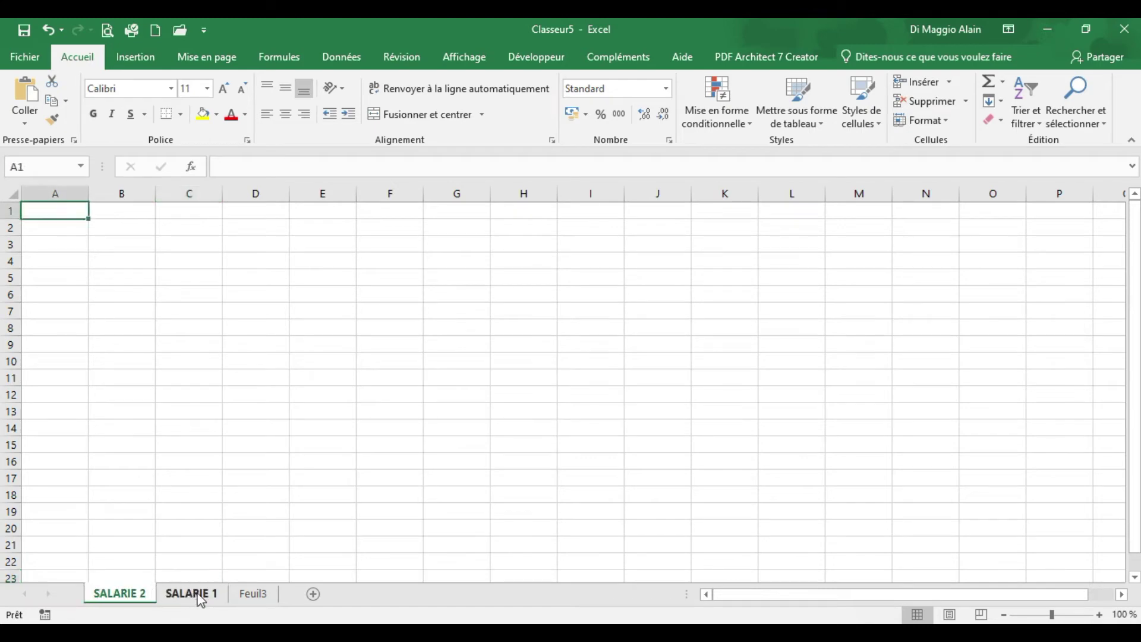
{"action": "key", "text": "ctrl+Page_Down"}
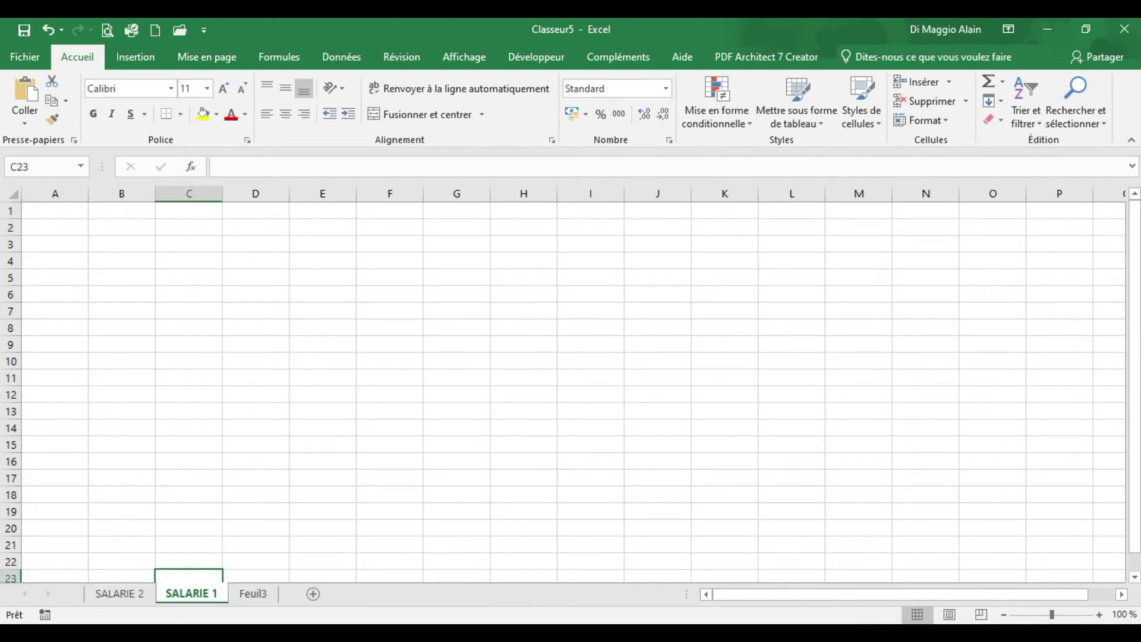
Step: Switch to the Classeur cible.xlsx workbook and inspect the formulas in the Montant total column and the totals of the modèle sheet
{"action": "mouse_move", "coordinate": [568, 633]}
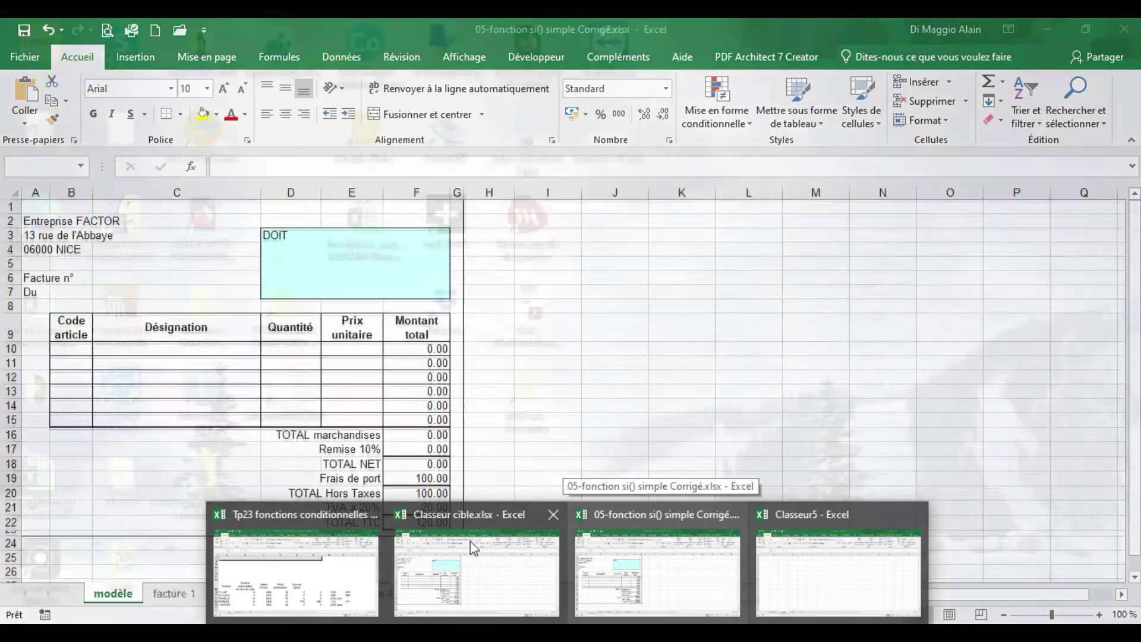
{"action": "left_click", "coordinate": [470, 541]}
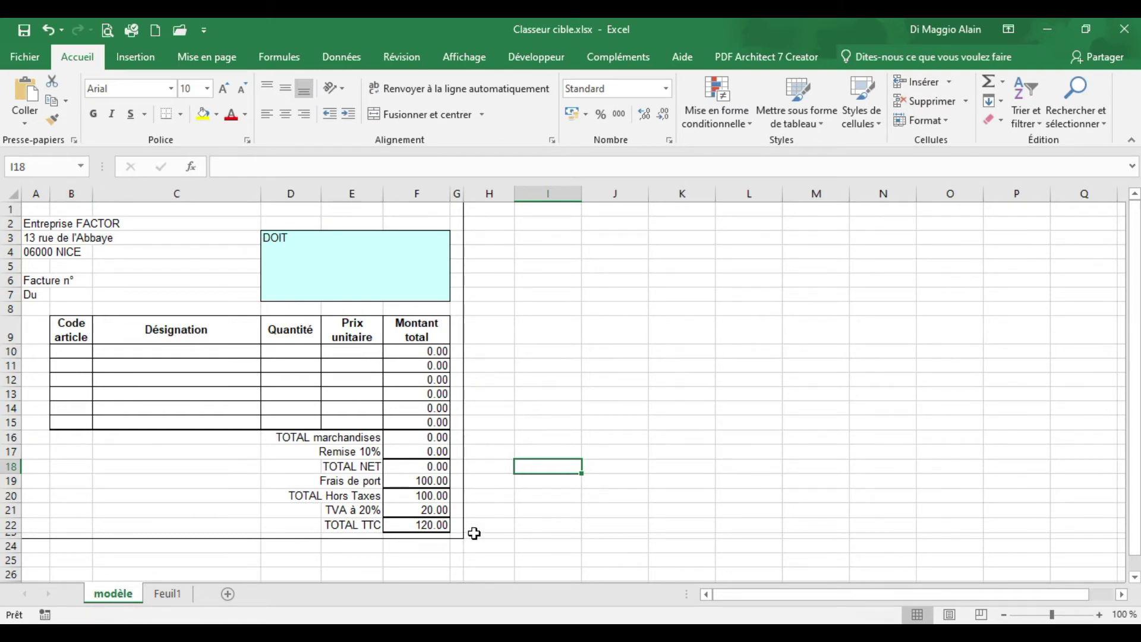
{"action": "left_click", "coordinate": [443, 379]}
{"action": "left_click", "coordinate": [440, 409]}
{"action": "left_click", "coordinate": [439, 453]}
{"action": "left_click", "coordinate": [438, 481]}
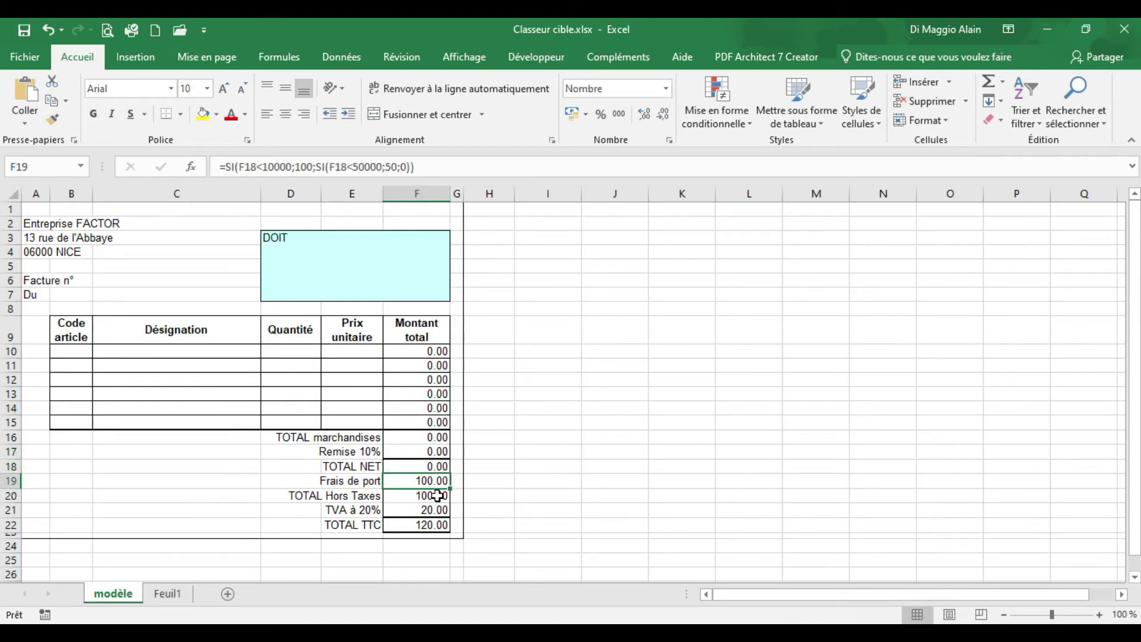
{"action": "left_click", "coordinate": [437, 495]}
{"action": "left_click", "coordinate": [440, 509]}
{"action": "left_click", "coordinate": [437, 523]}
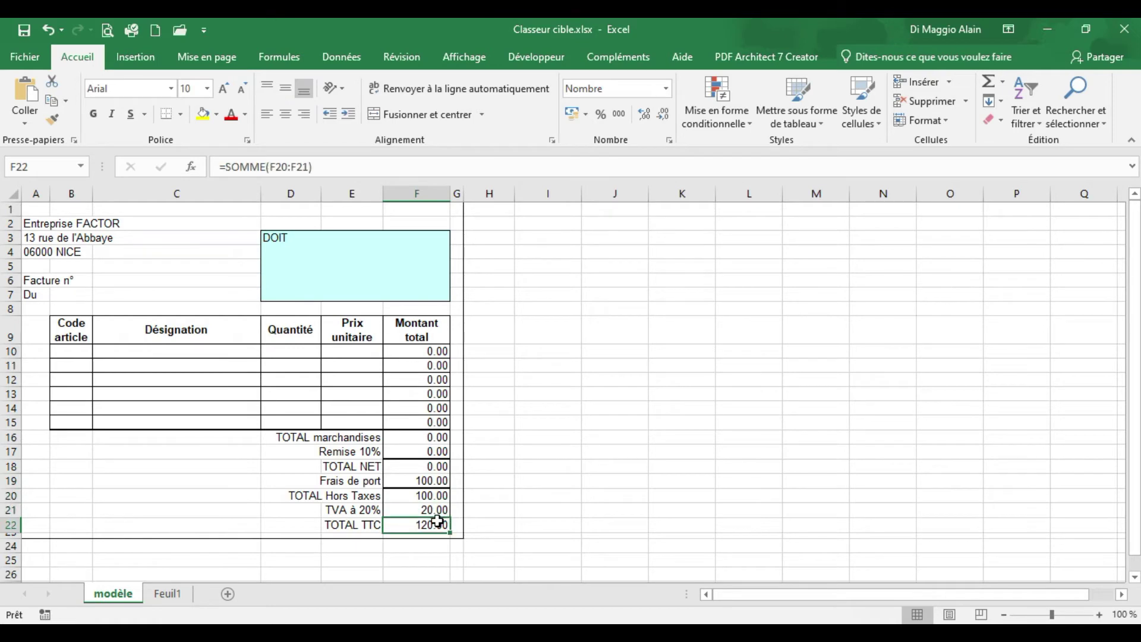
{"action": "left_click", "coordinate": [522, 493]}
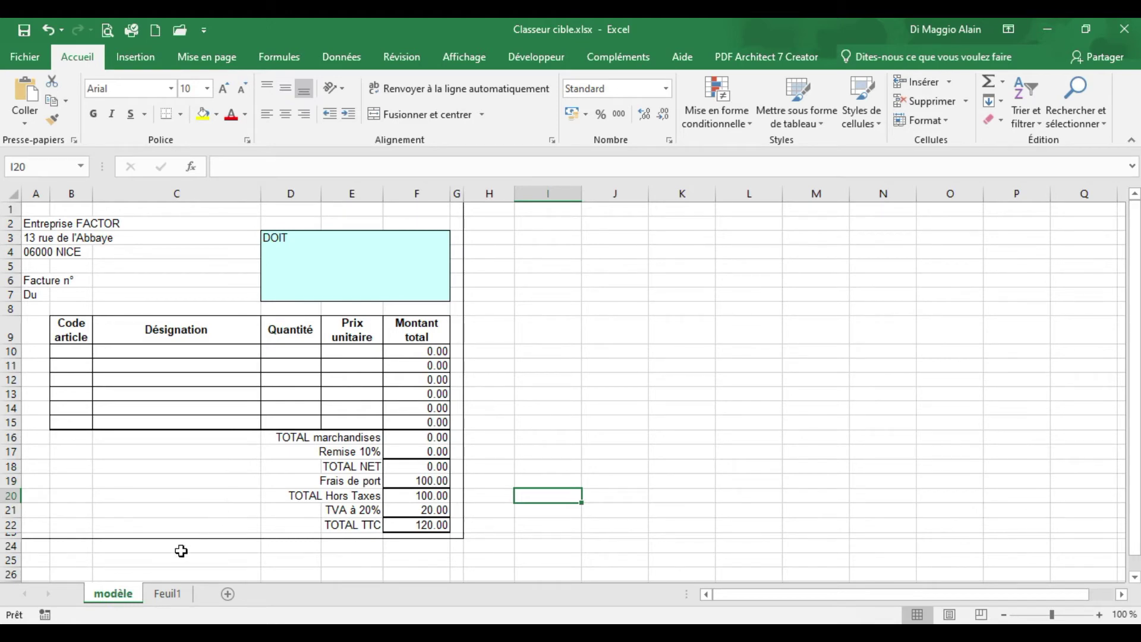
Step: Create a copy of the modèle sheet within Classeur cible.xlsx, placed before Feuil1
{"action": "right_click", "coordinate": [126, 604]}
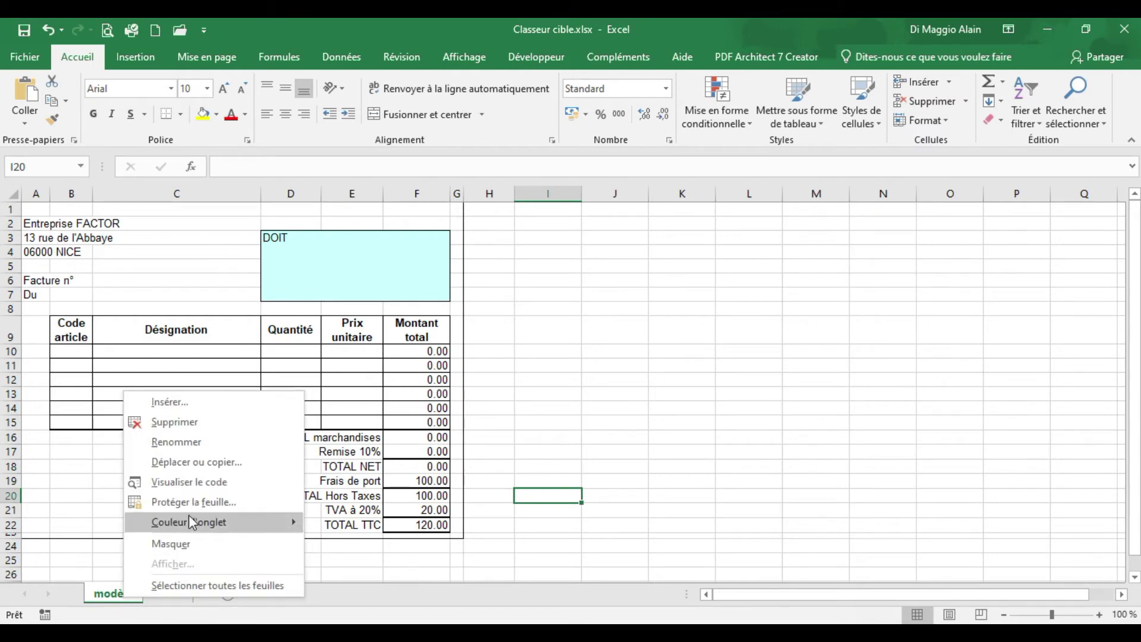
{"action": "left_click", "coordinate": [188, 461]}
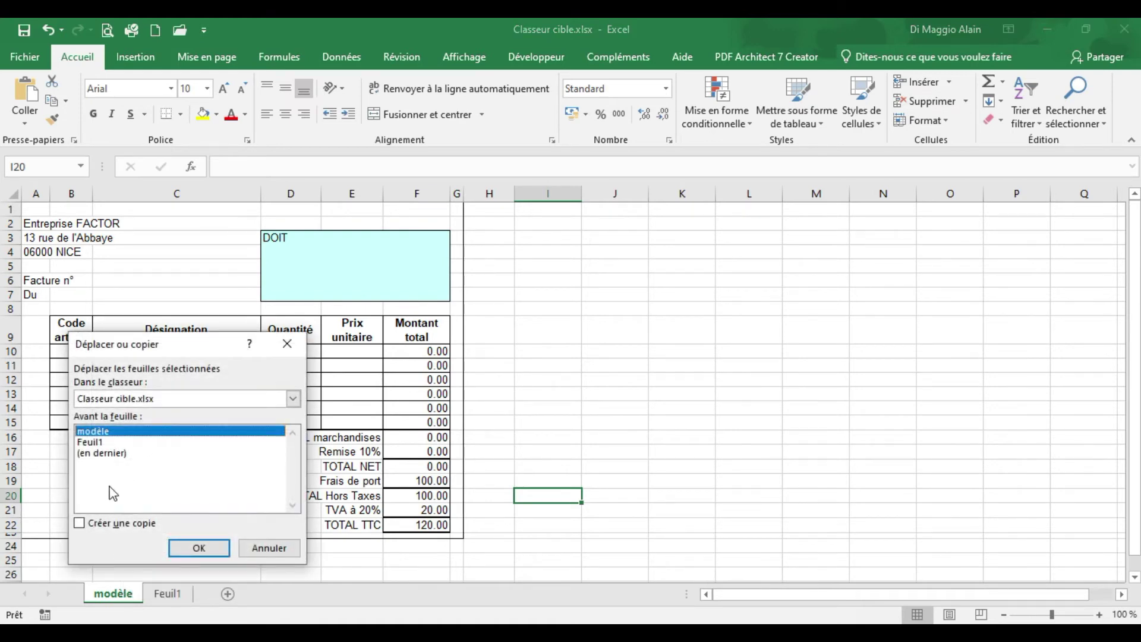
{"action": "left_click", "coordinate": [79, 524]}
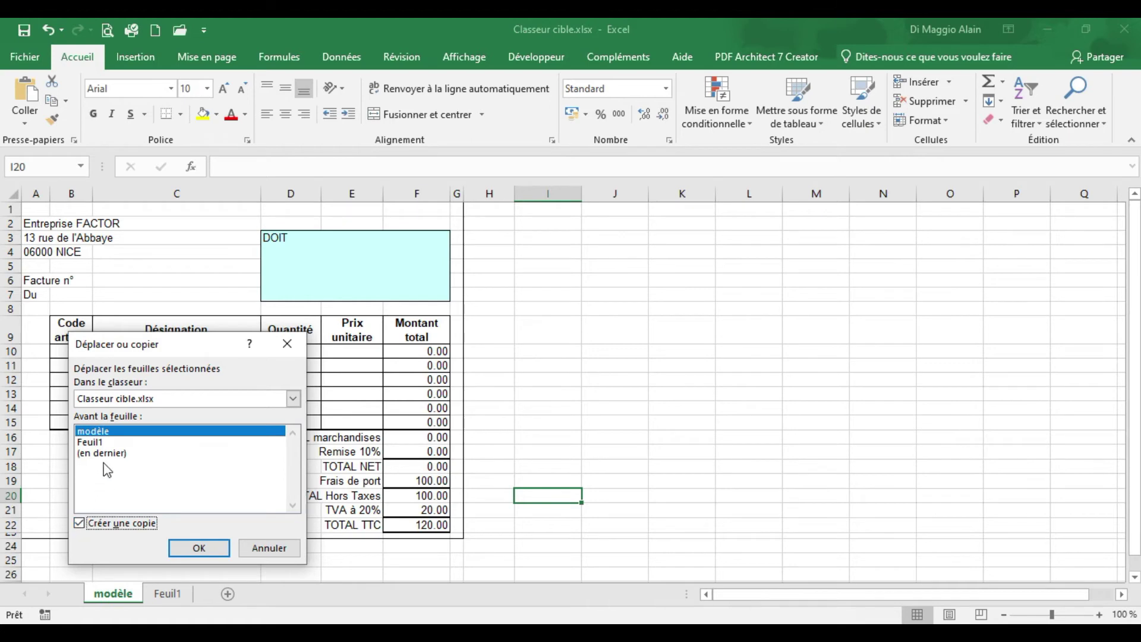
{"action": "left_click", "coordinate": [101, 442]}
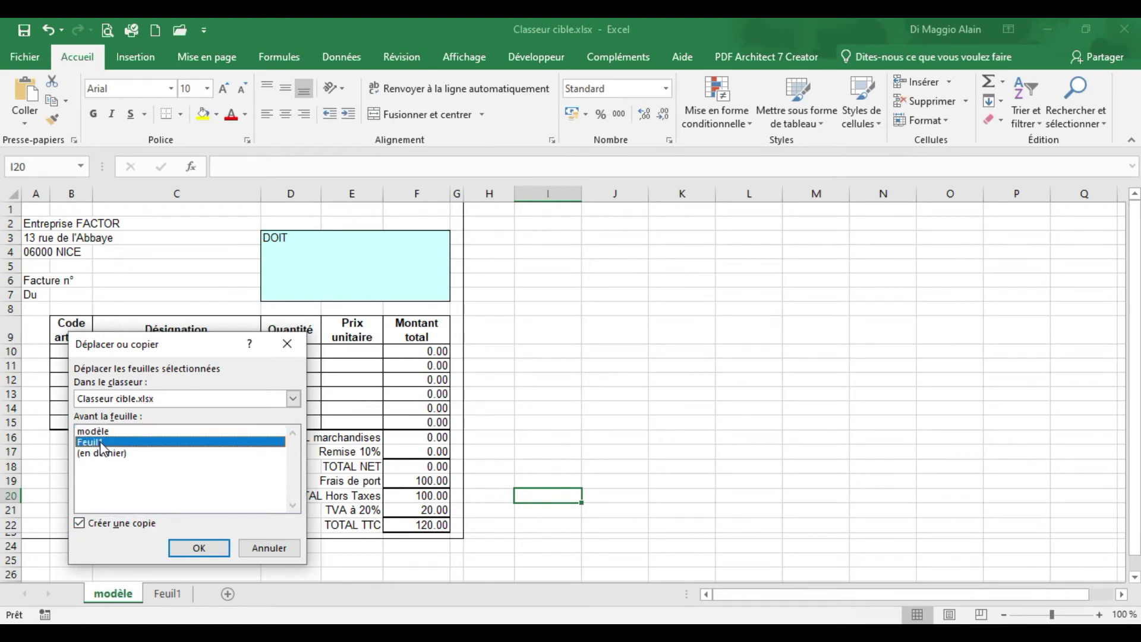
{"action": "left_click", "coordinate": [199, 549]}
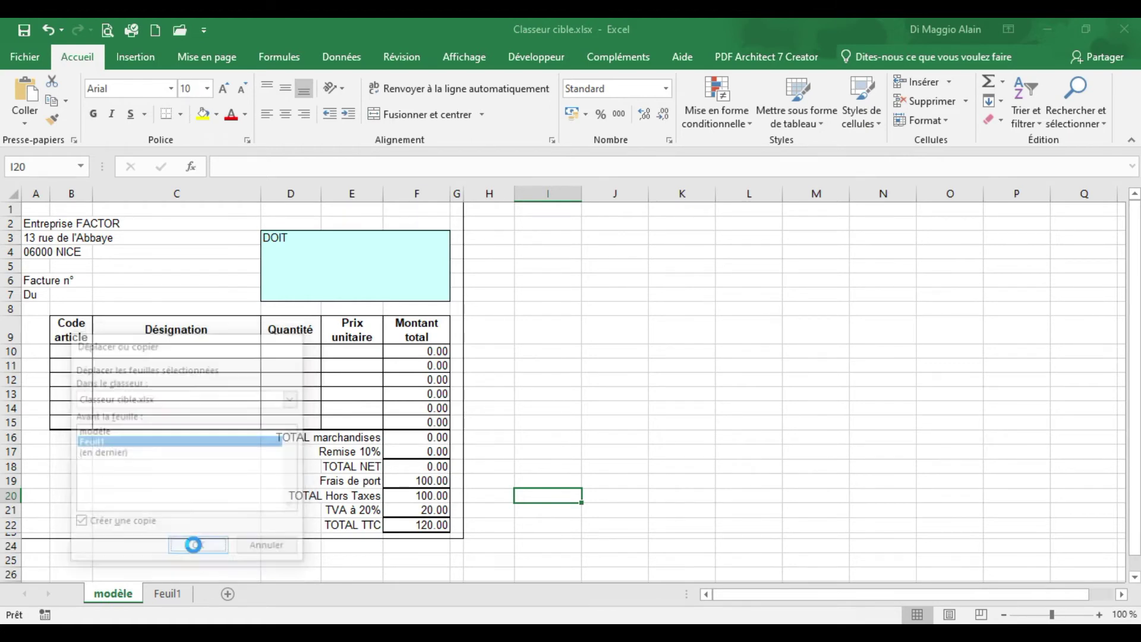
Step: Alternate between the modèle sheet and its copy to compare them, ending on the copy
{"action": "left_click", "coordinate": [124, 594]}
{"action": "left_click", "coordinate": [181, 599]}
{"action": "left_click", "coordinate": [126, 595]}
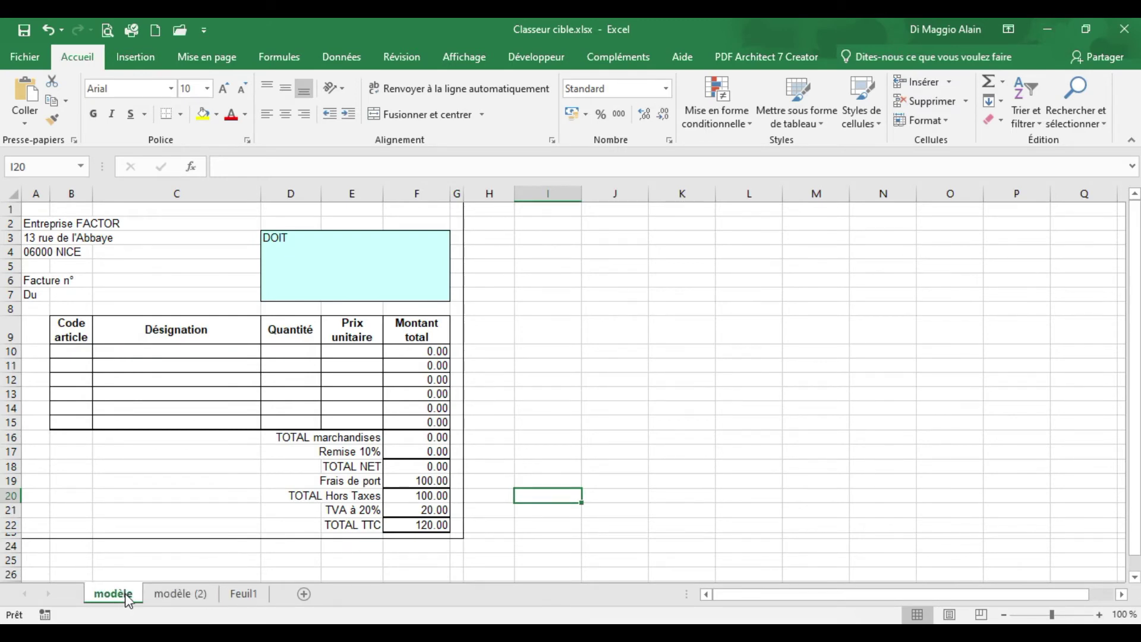
{"action": "left_click", "coordinate": [182, 597]}
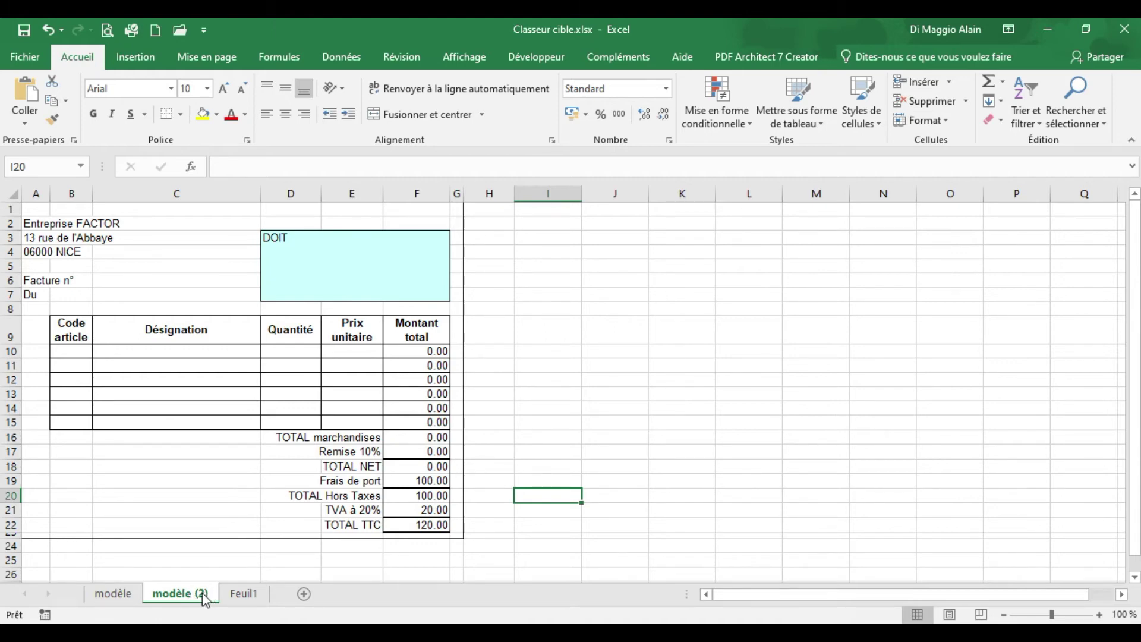
Step: Rename the copied sheet modèle (2) as Facture 1
{"action": "right_click", "coordinate": [205, 598]}
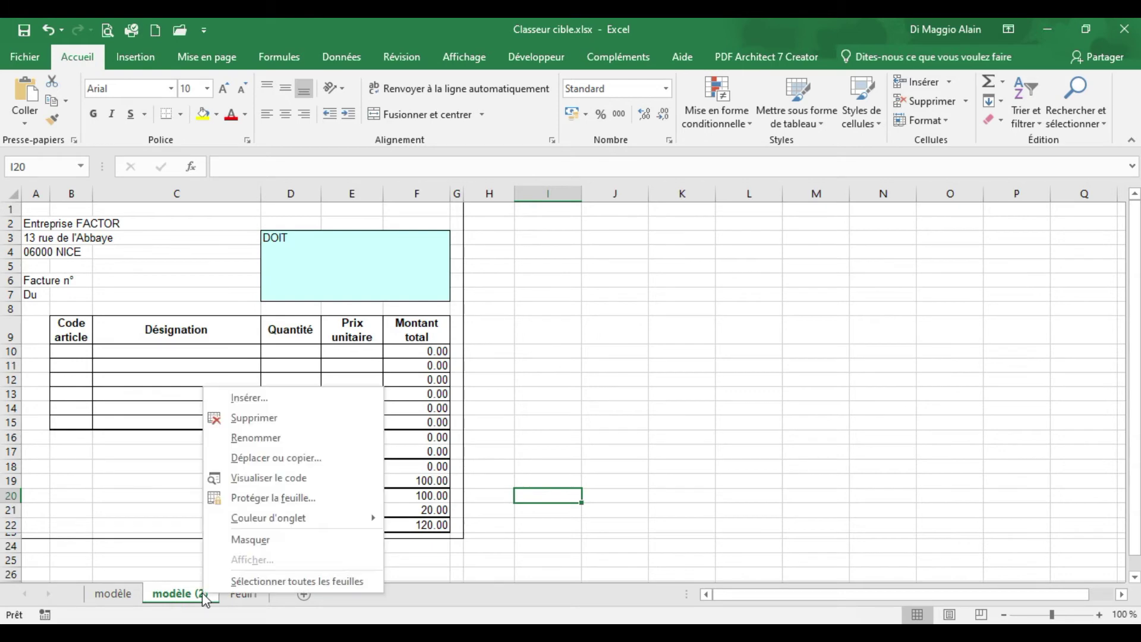
{"action": "left_click", "coordinate": [263, 439]}
{"action": "key", "text": "Home"}
{"action": "type", "text": "Facture"}
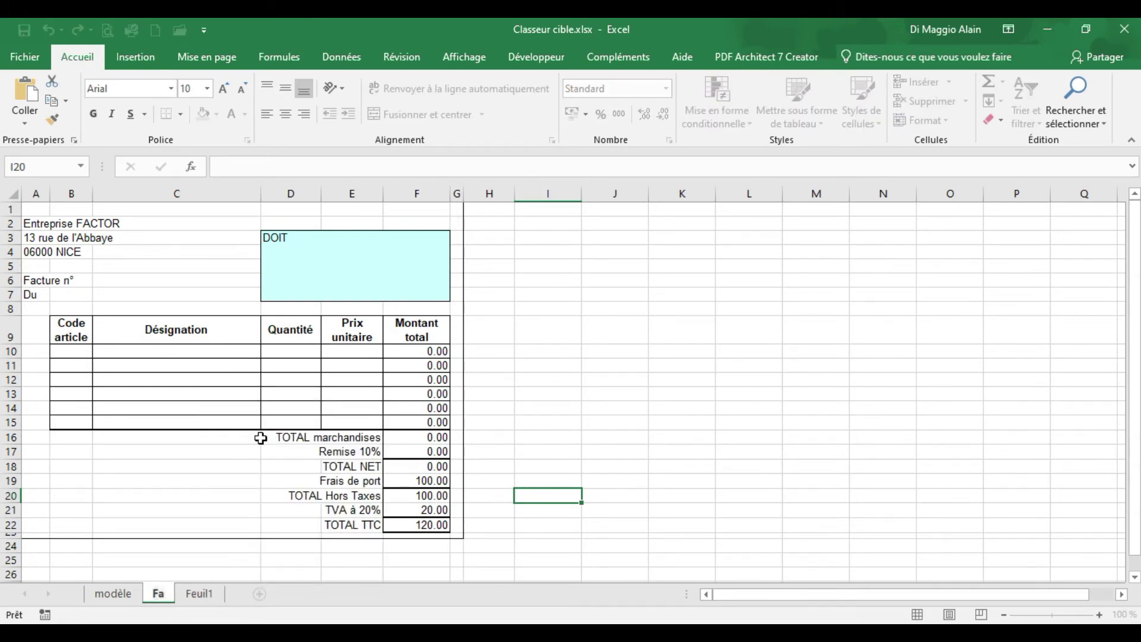
{"action": "key", "text": "Return"}
{"action": "type", "text": "1"}
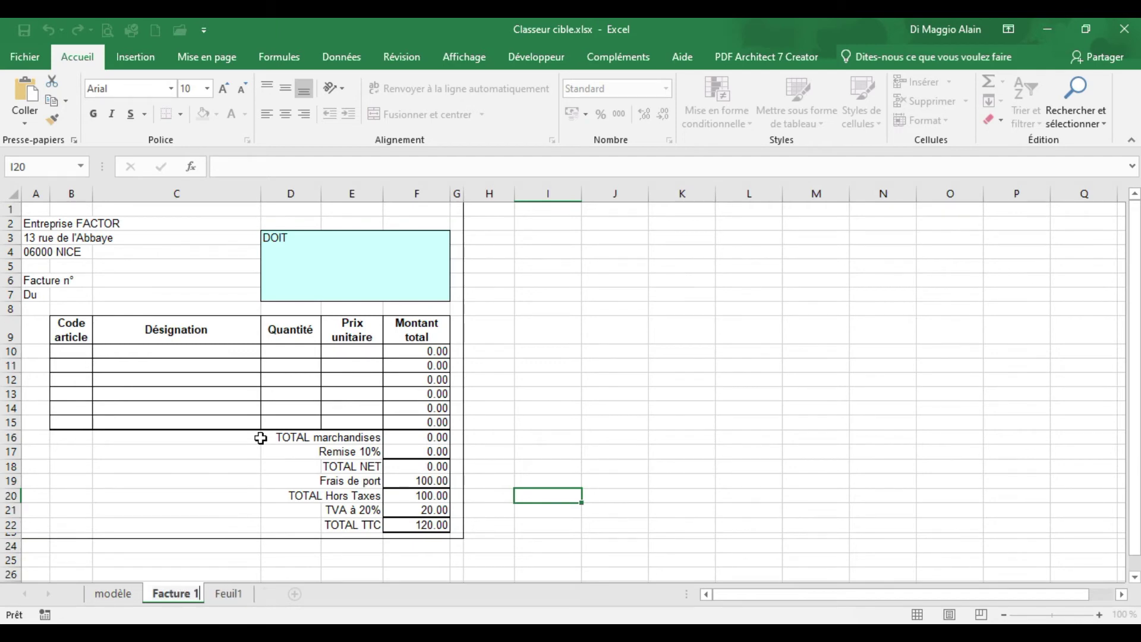
{"action": "key", "text": "Return"}
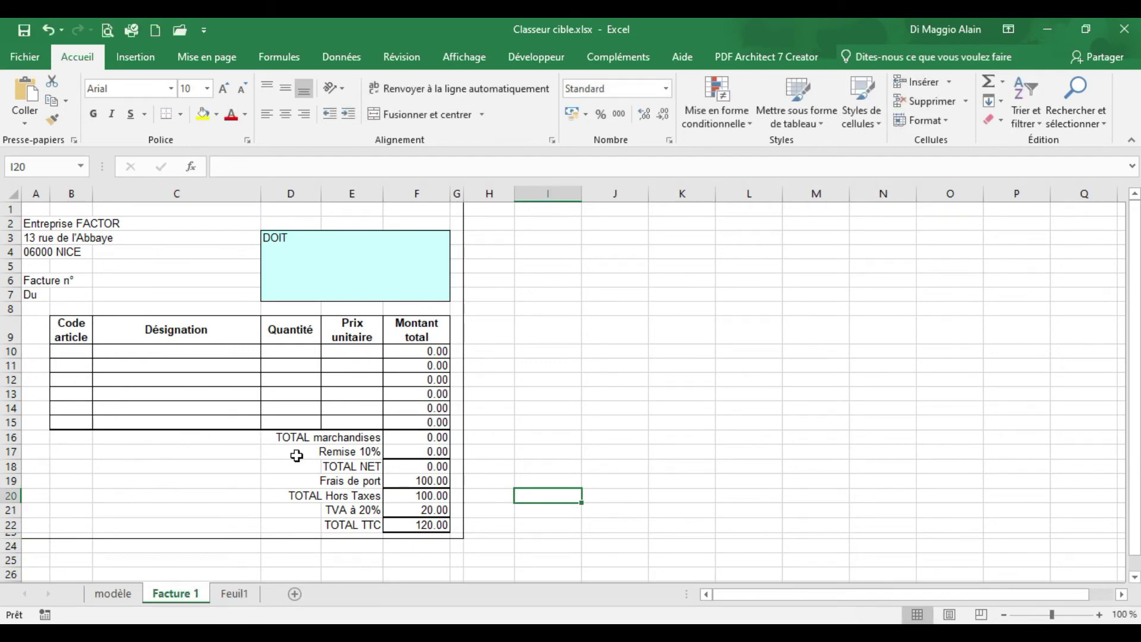
Step: Inspect the Montant total and TOTAL marchandises formulas on the Facture 1 sheet and compare the sheet with modèle
{"action": "left_click", "coordinate": [422, 408]}
{"action": "left_click", "coordinate": [427, 439]}
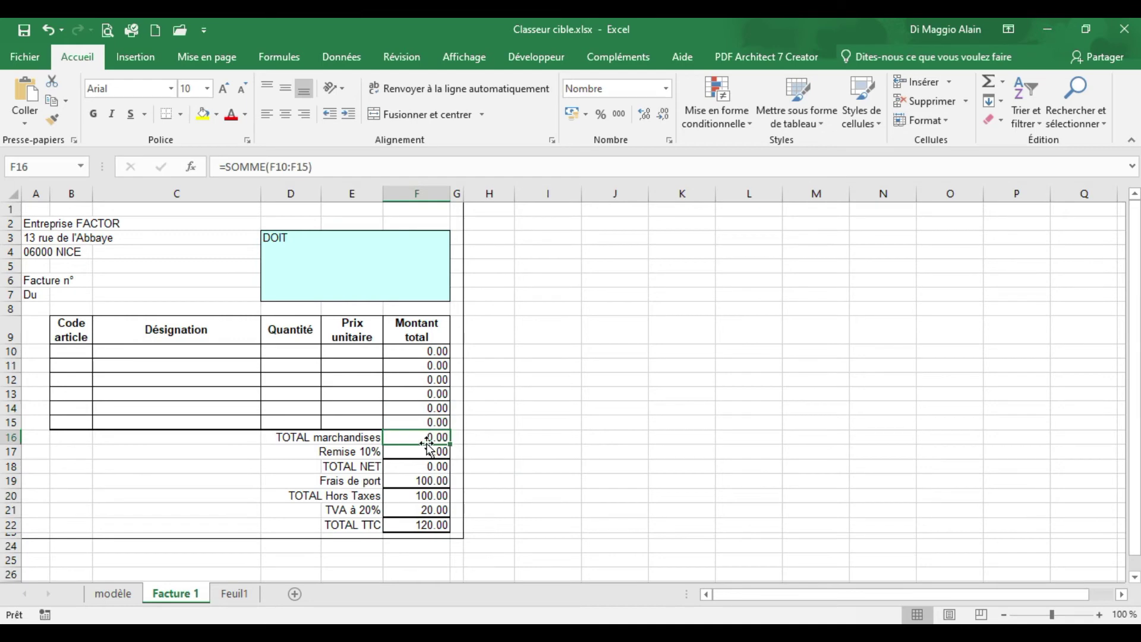
{"action": "left_click", "coordinate": [130, 602]}
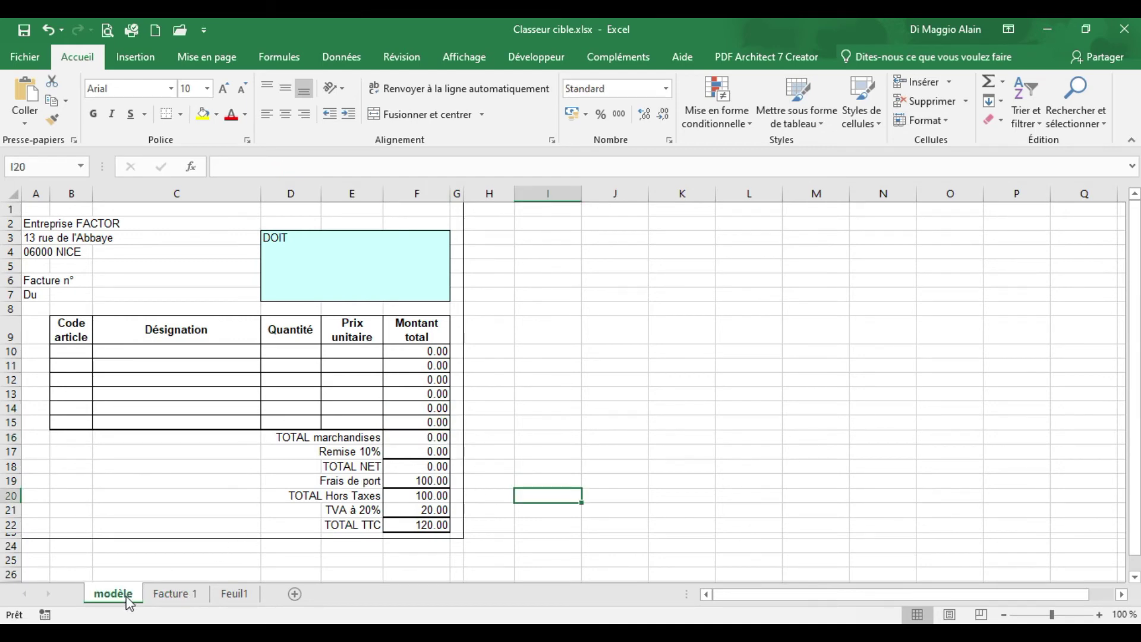
{"action": "left_click", "coordinate": [155, 602]}
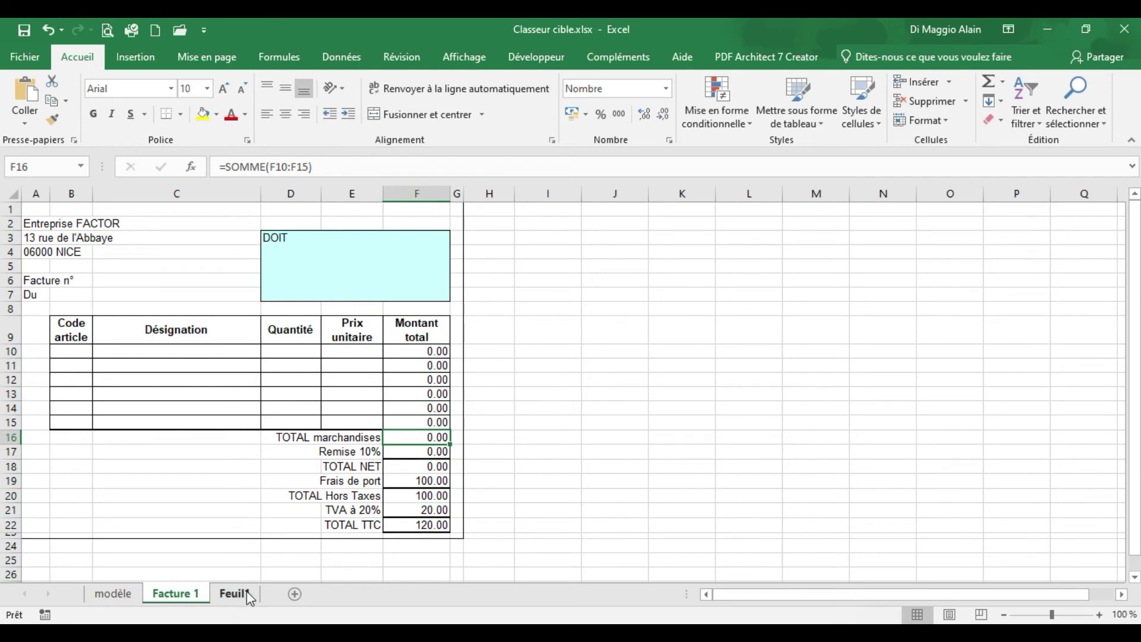
Step: Set the tab colour of the modèle sheet to standard red
{"action": "left_click", "coordinate": [114, 593]}
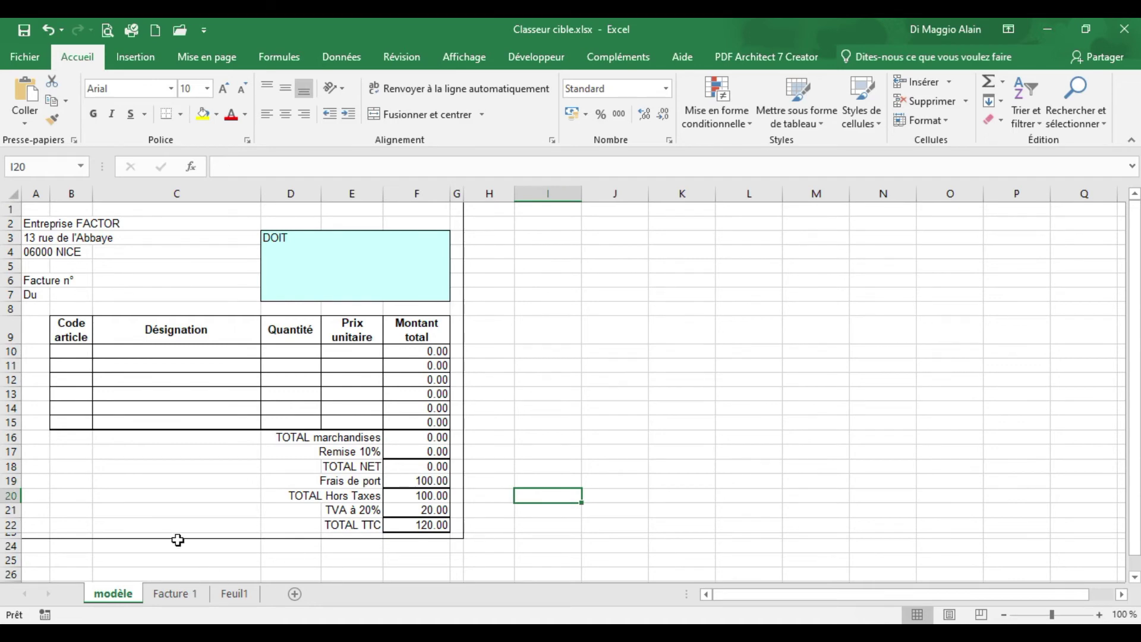
{"action": "right_click", "coordinate": [129, 600]}
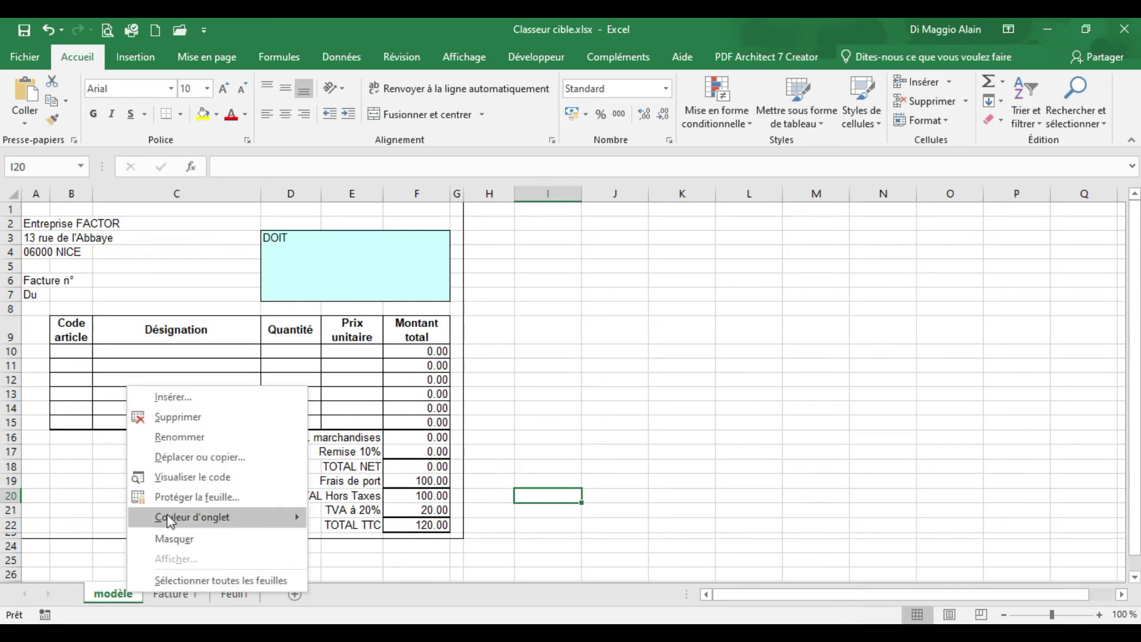
{"action": "mouse_move", "coordinate": [200, 516]}
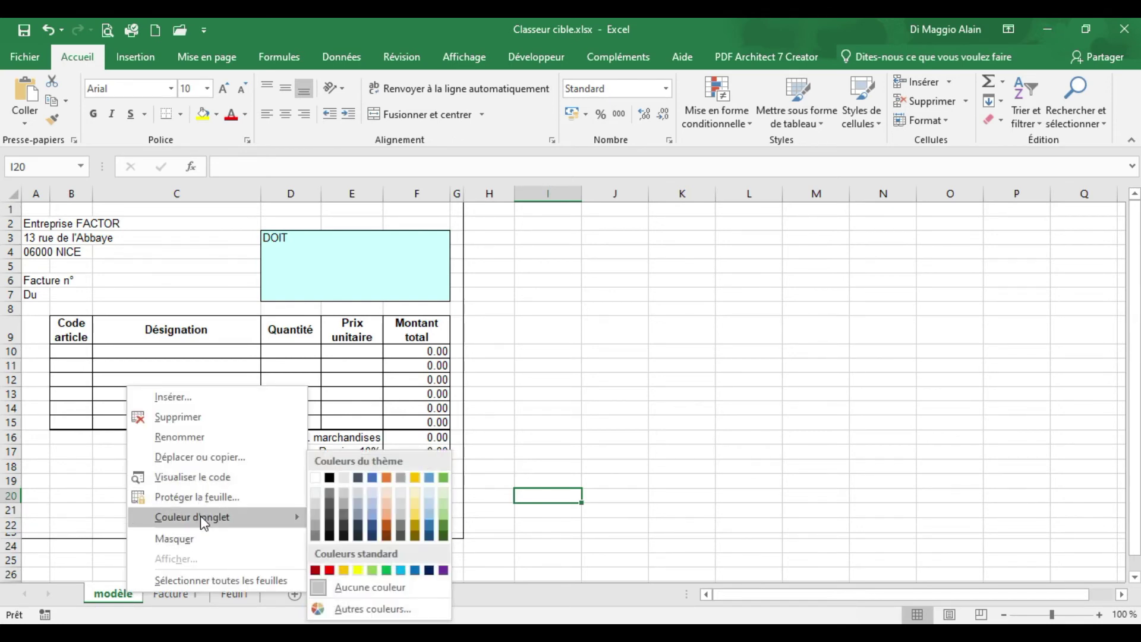
{"action": "left_click", "coordinate": [329, 570]}
Step: Browse the Feuil1, Facture 1 and modèle sheets to view the coloured tab, ending on modèle
{"action": "left_click", "coordinate": [234, 593]}
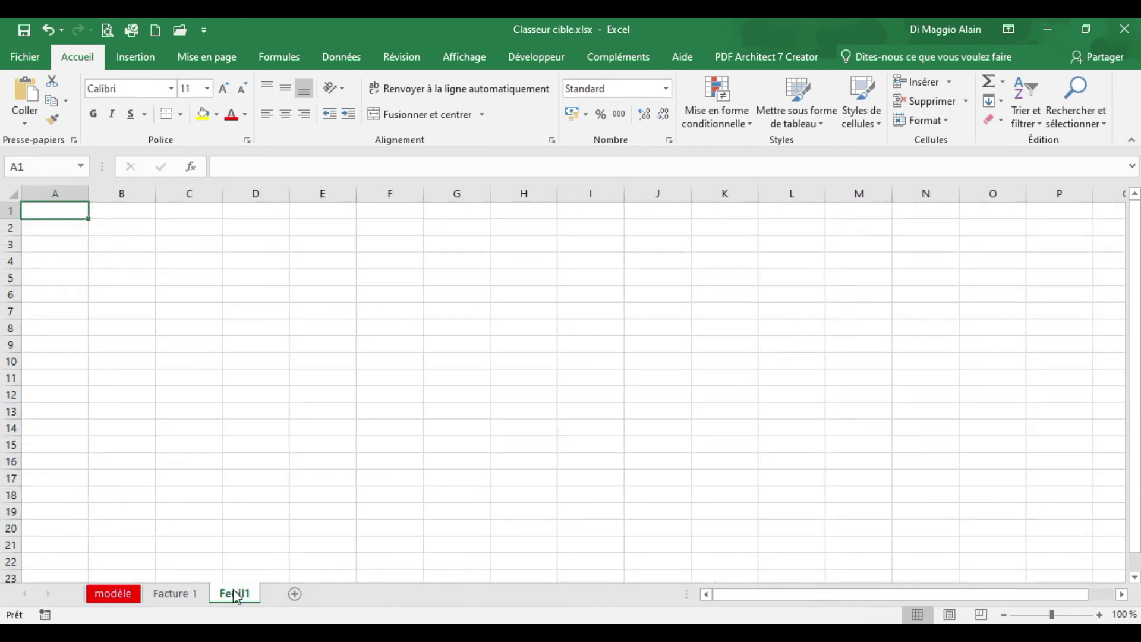
{"action": "left_click", "coordinate": [134, 593]}
{"action": "left_click", "coordinate": [174, 594]}
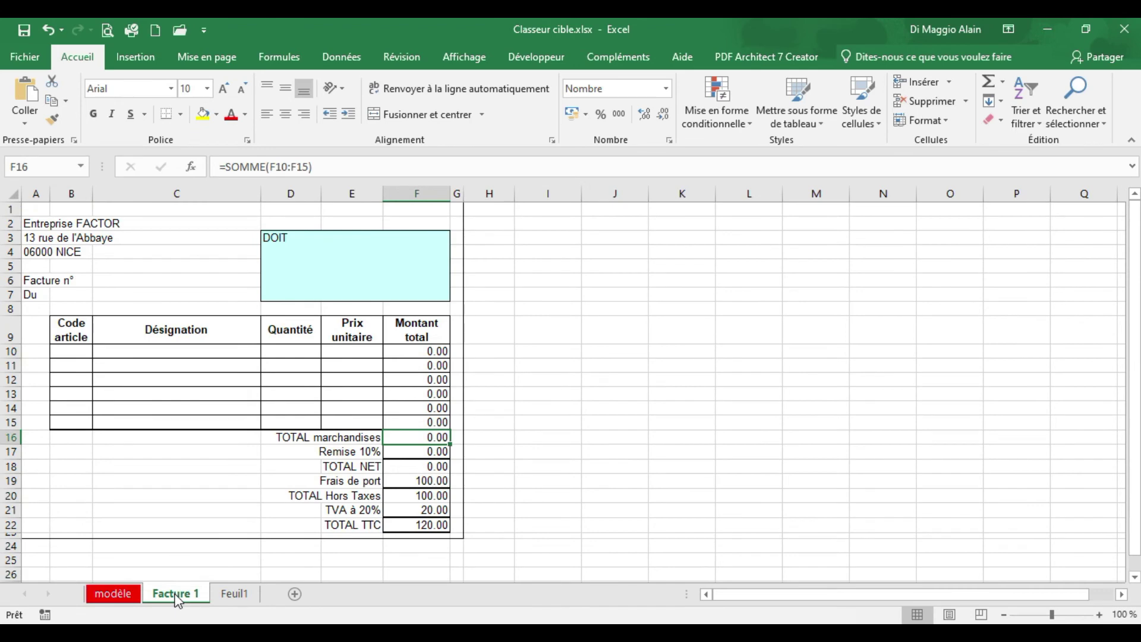
{"action": "left_click", "coordinate": [220, 597]}
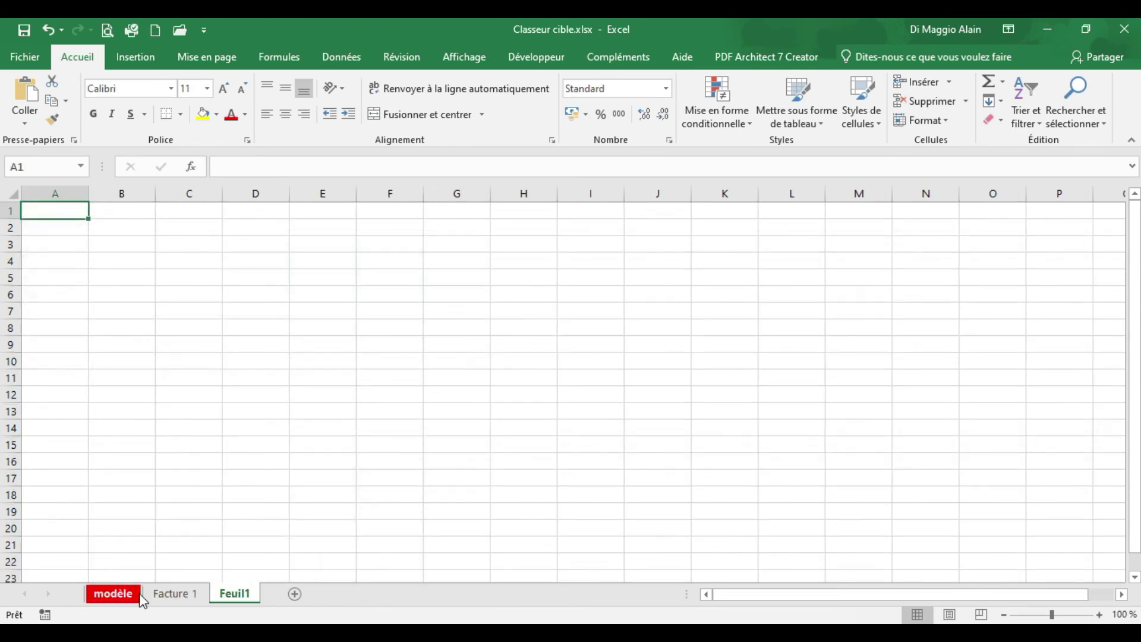
{"action": "left_click", "coordinate": [119, 594]}
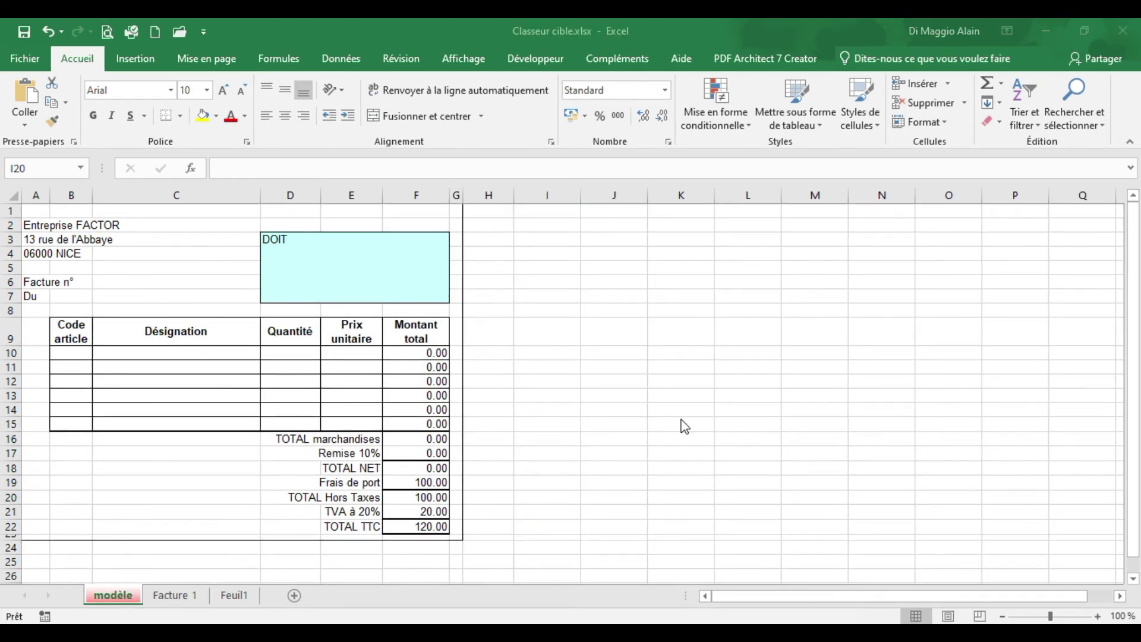
Step: Copy the modèle sheet into a new workbook with the create-a-copy option enabled
{"action": "left_click", "coordinate": [681, 419]}
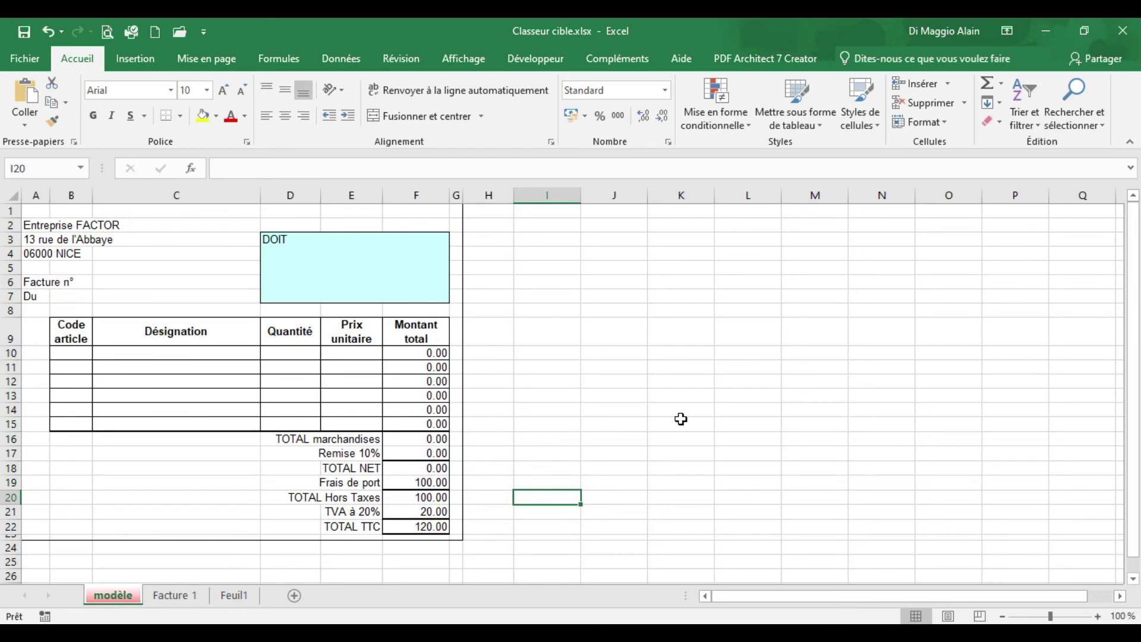
{"action": "right_click", "coordinate": [133, 602]}
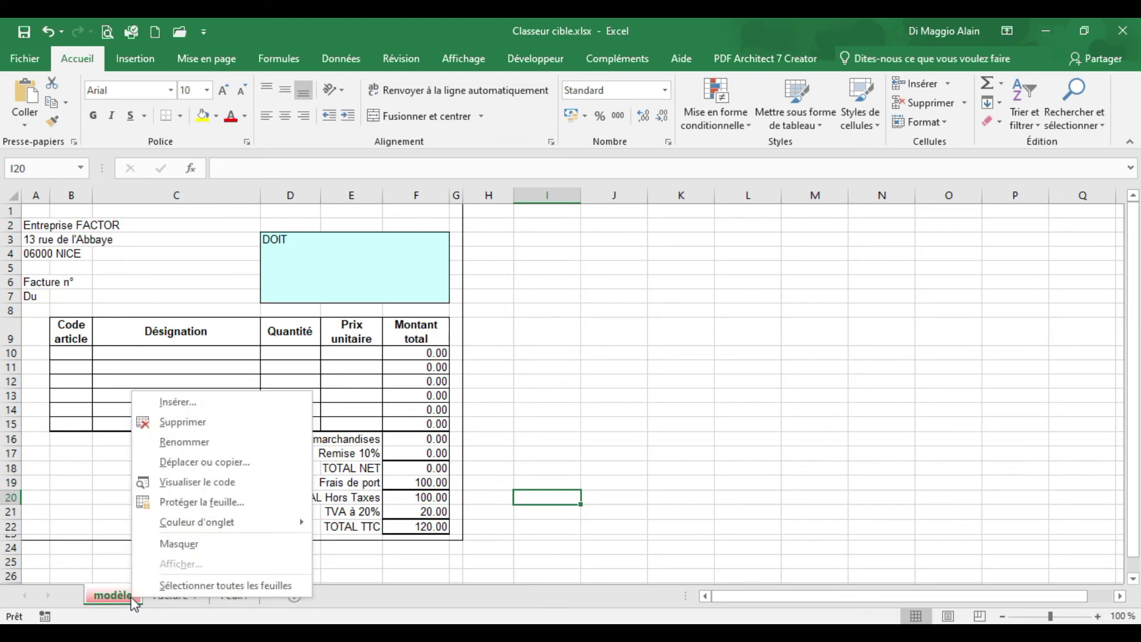
{"action": "left_click", "coordinate": [186, 469]}
{"action": "left_click", "coordinate": [125, 526]}
{"action": "left_click", "coordinate": [119, 400]}
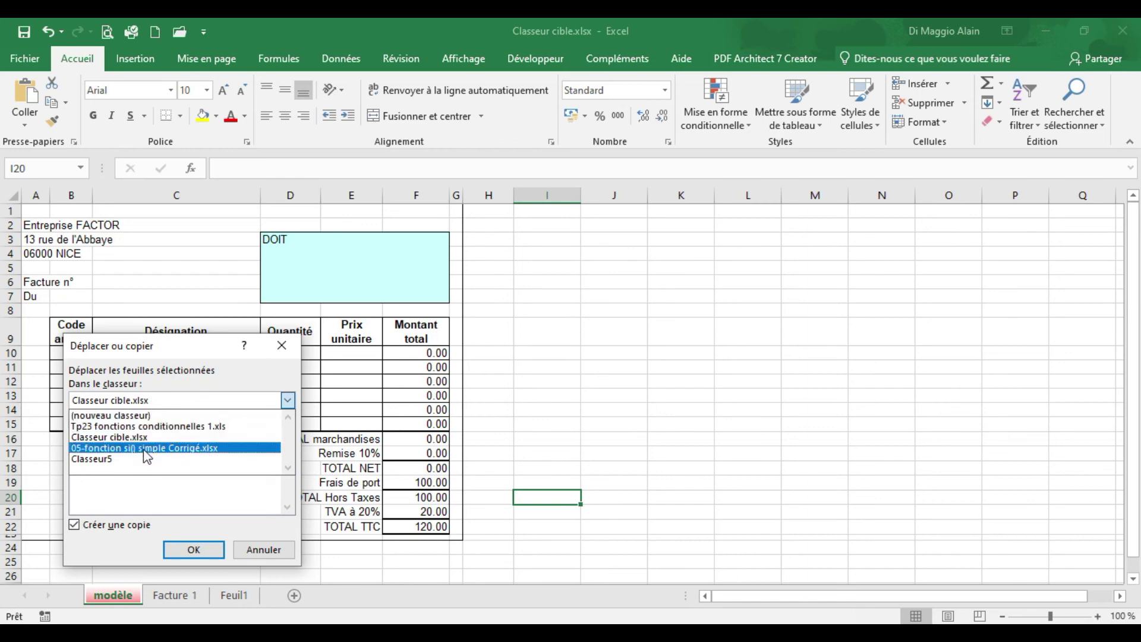
{"action": "left_click", "coordinate": [138, 419]}
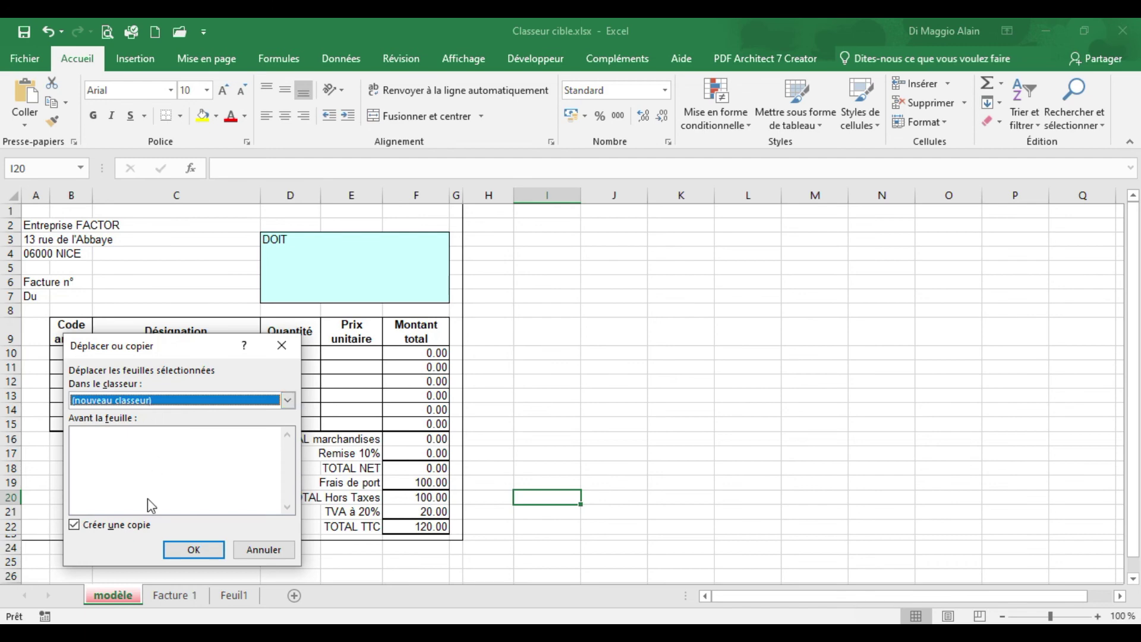
{"action": "left_click", "coordinate": [75, 525]}
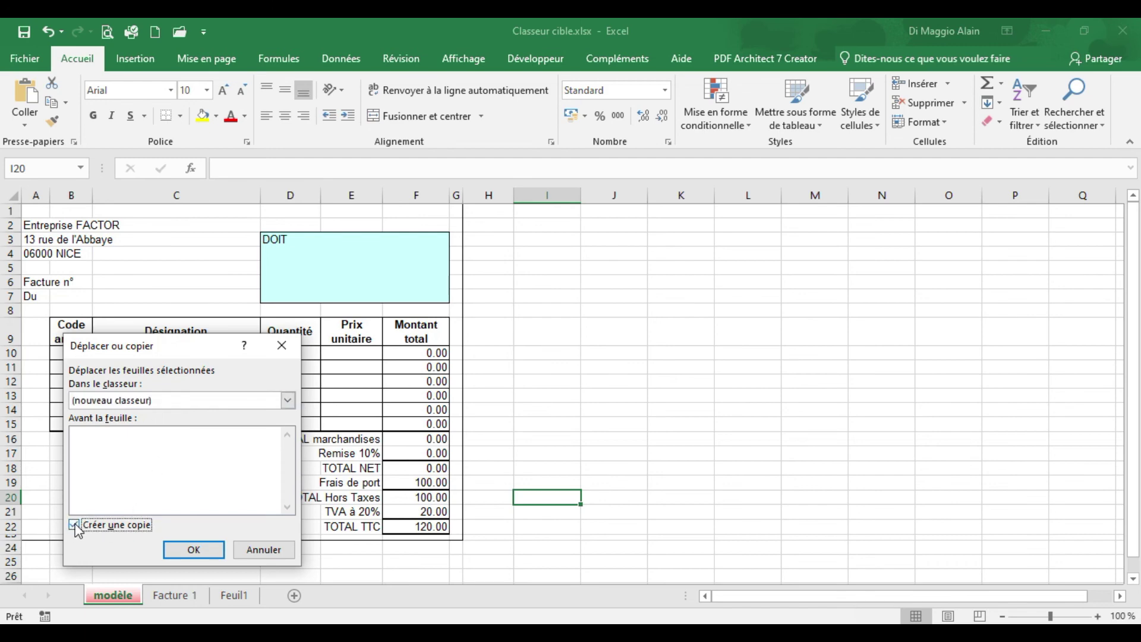
{"action": "left_click", "coordinate": [194, 550]}
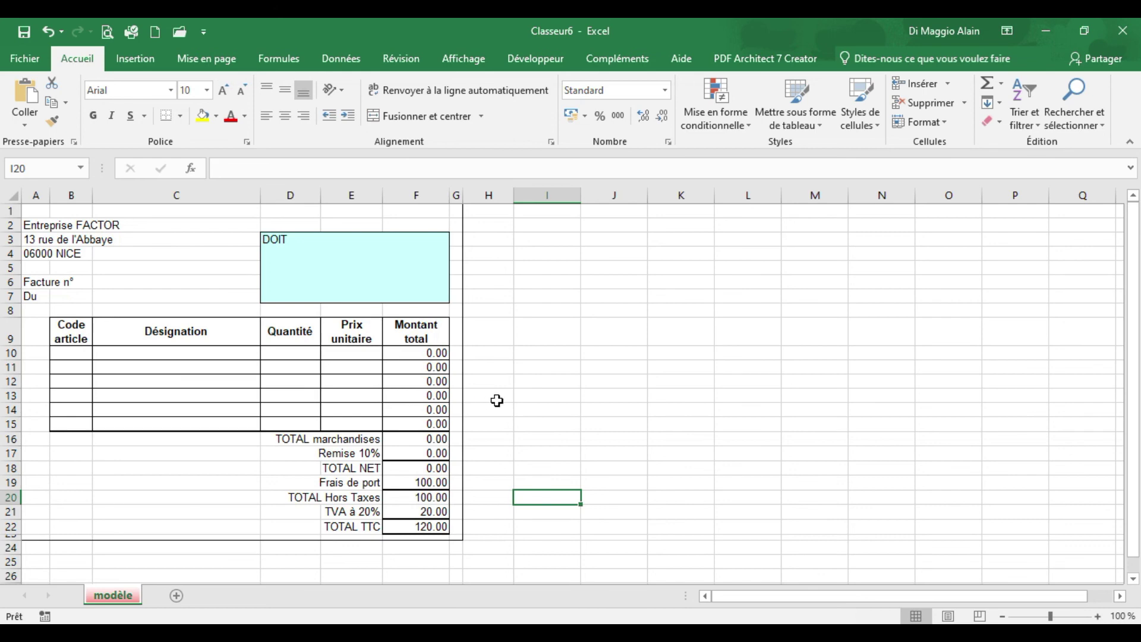
Step: Inspect the formulas in F12 and the TOTAL NET cell of the copied modèle sheet, ending on empty cell J13
{"action": "left_click", "coordinate": [435, 383]}
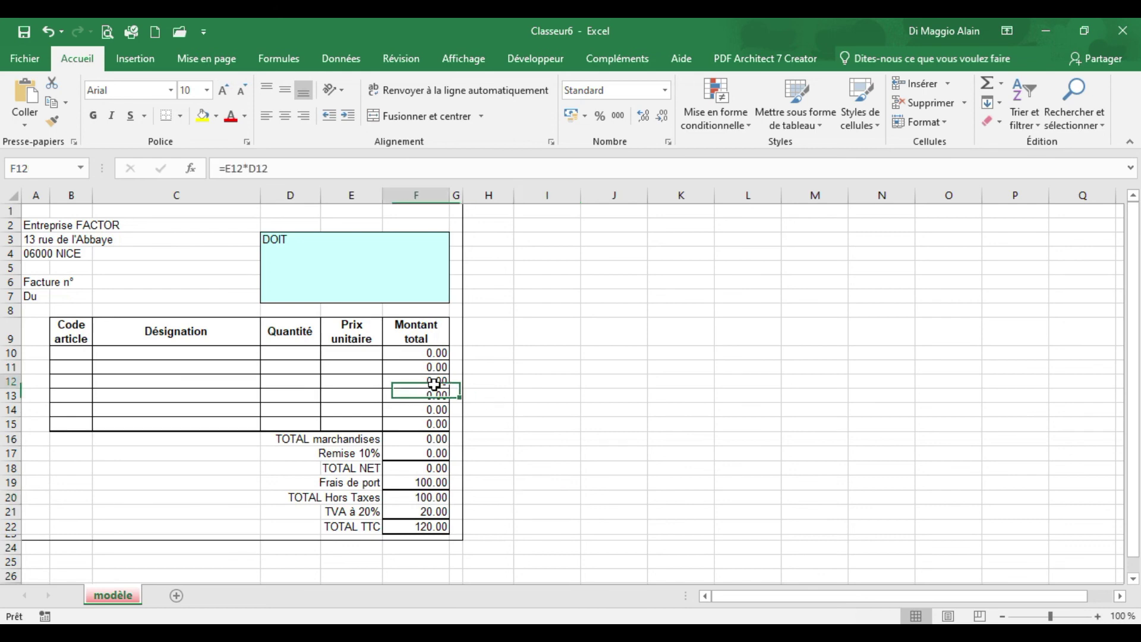
{"action": "left_click", "coordinate": [430, 471]}
{"action": "left_click", "coordinate": [597, 400]}
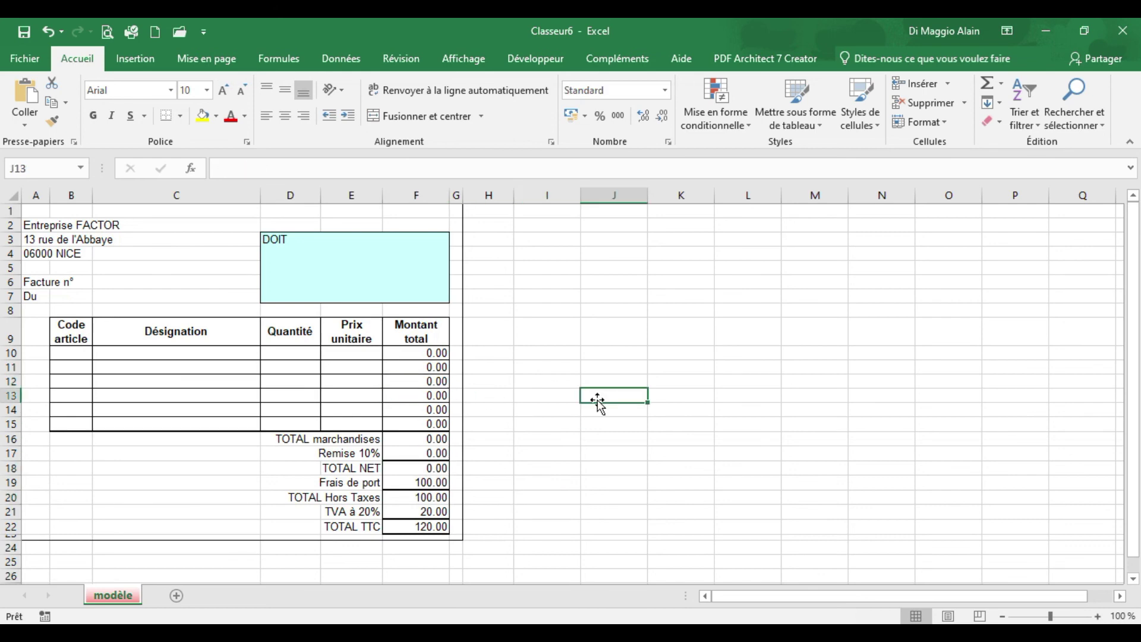